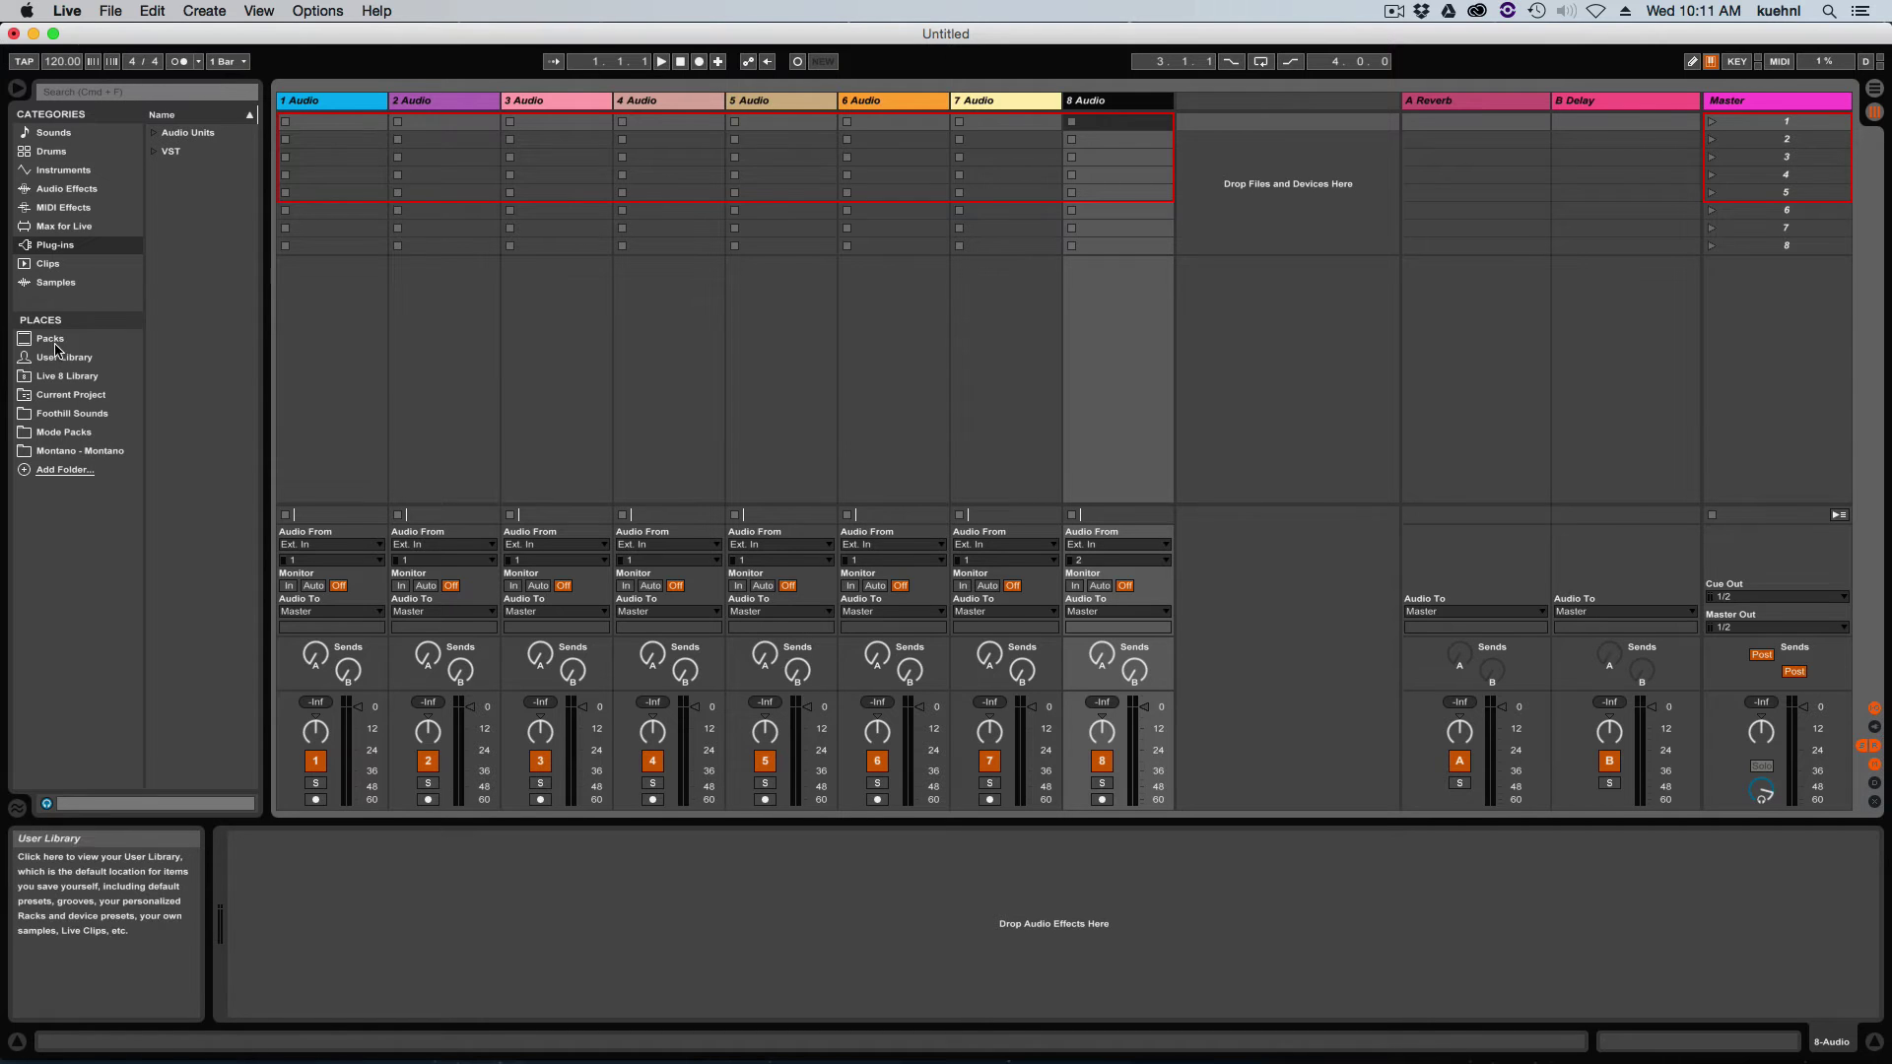
Add the Desktop's Stems folder to the browser's Places list
{"action": "left_click", "coordinate": [66, 471]}
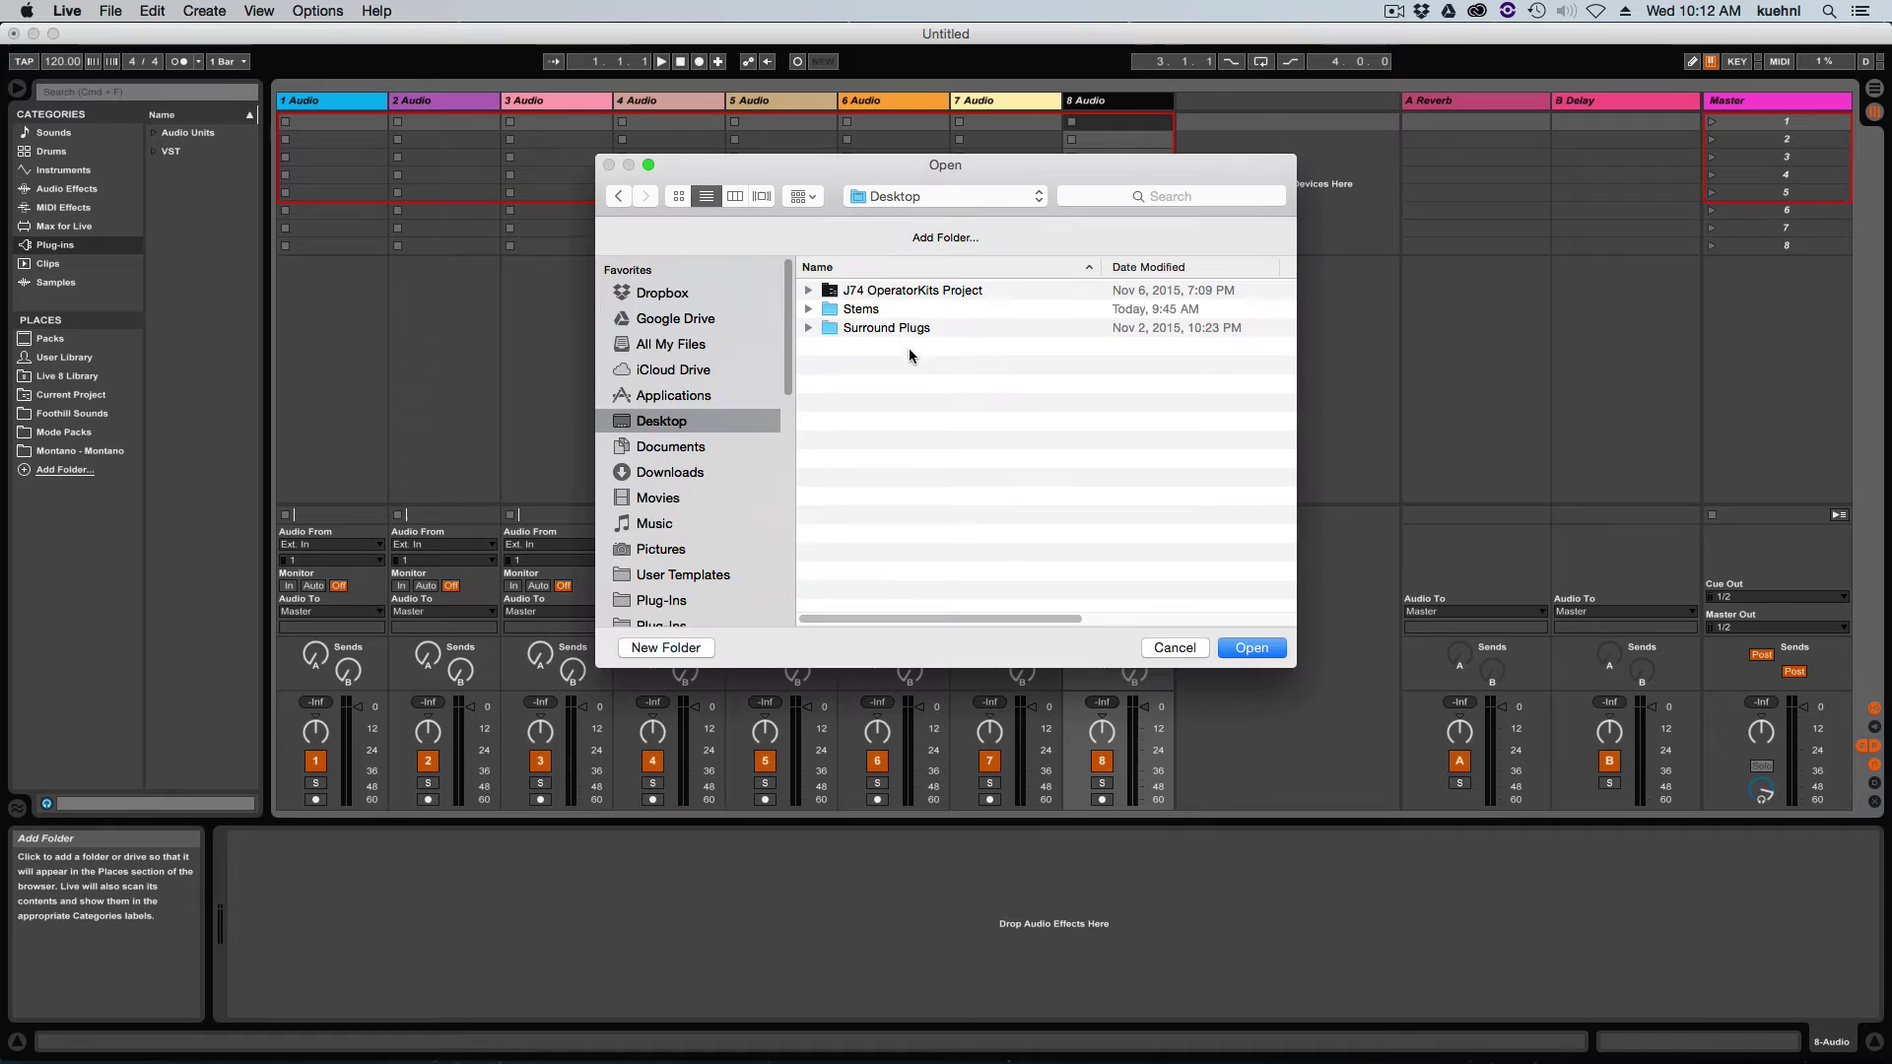
{"action": "left_click", "coordinate": [868, 312]}
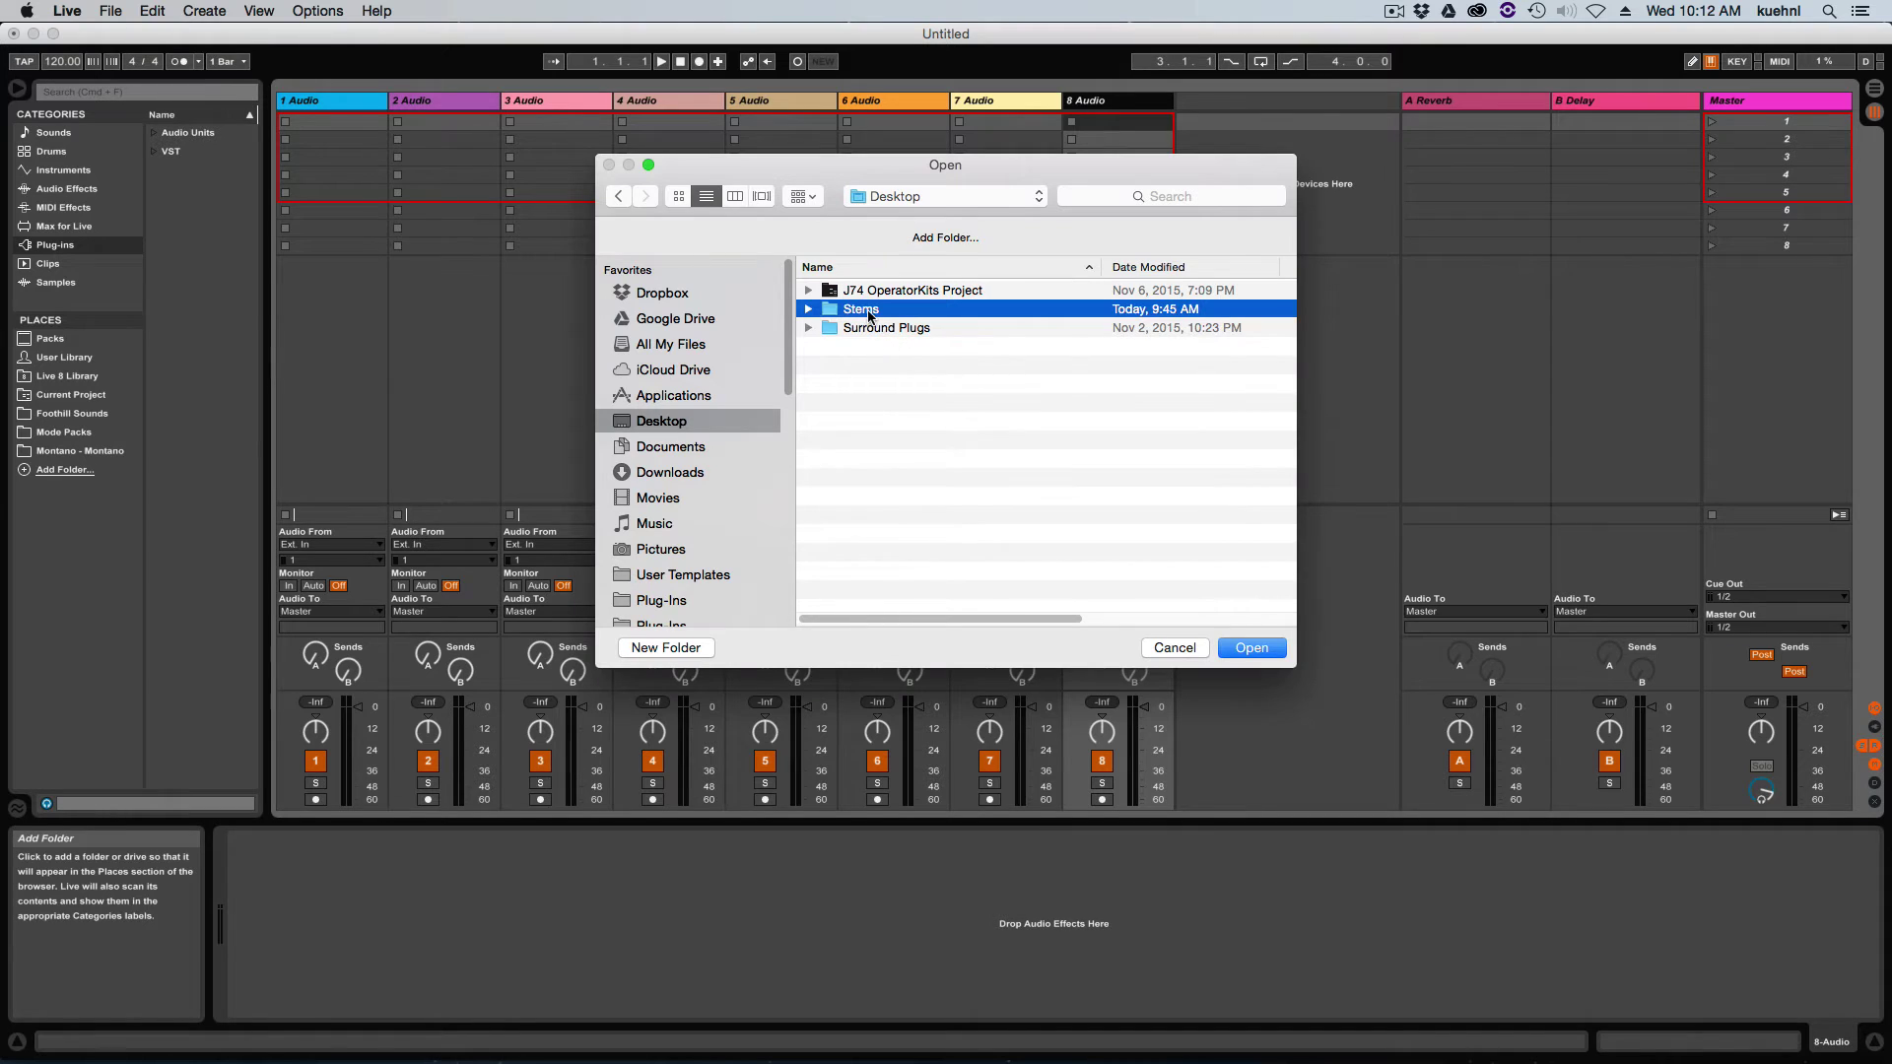
{"action": "left_click", "coordinate": [1251, 649]}
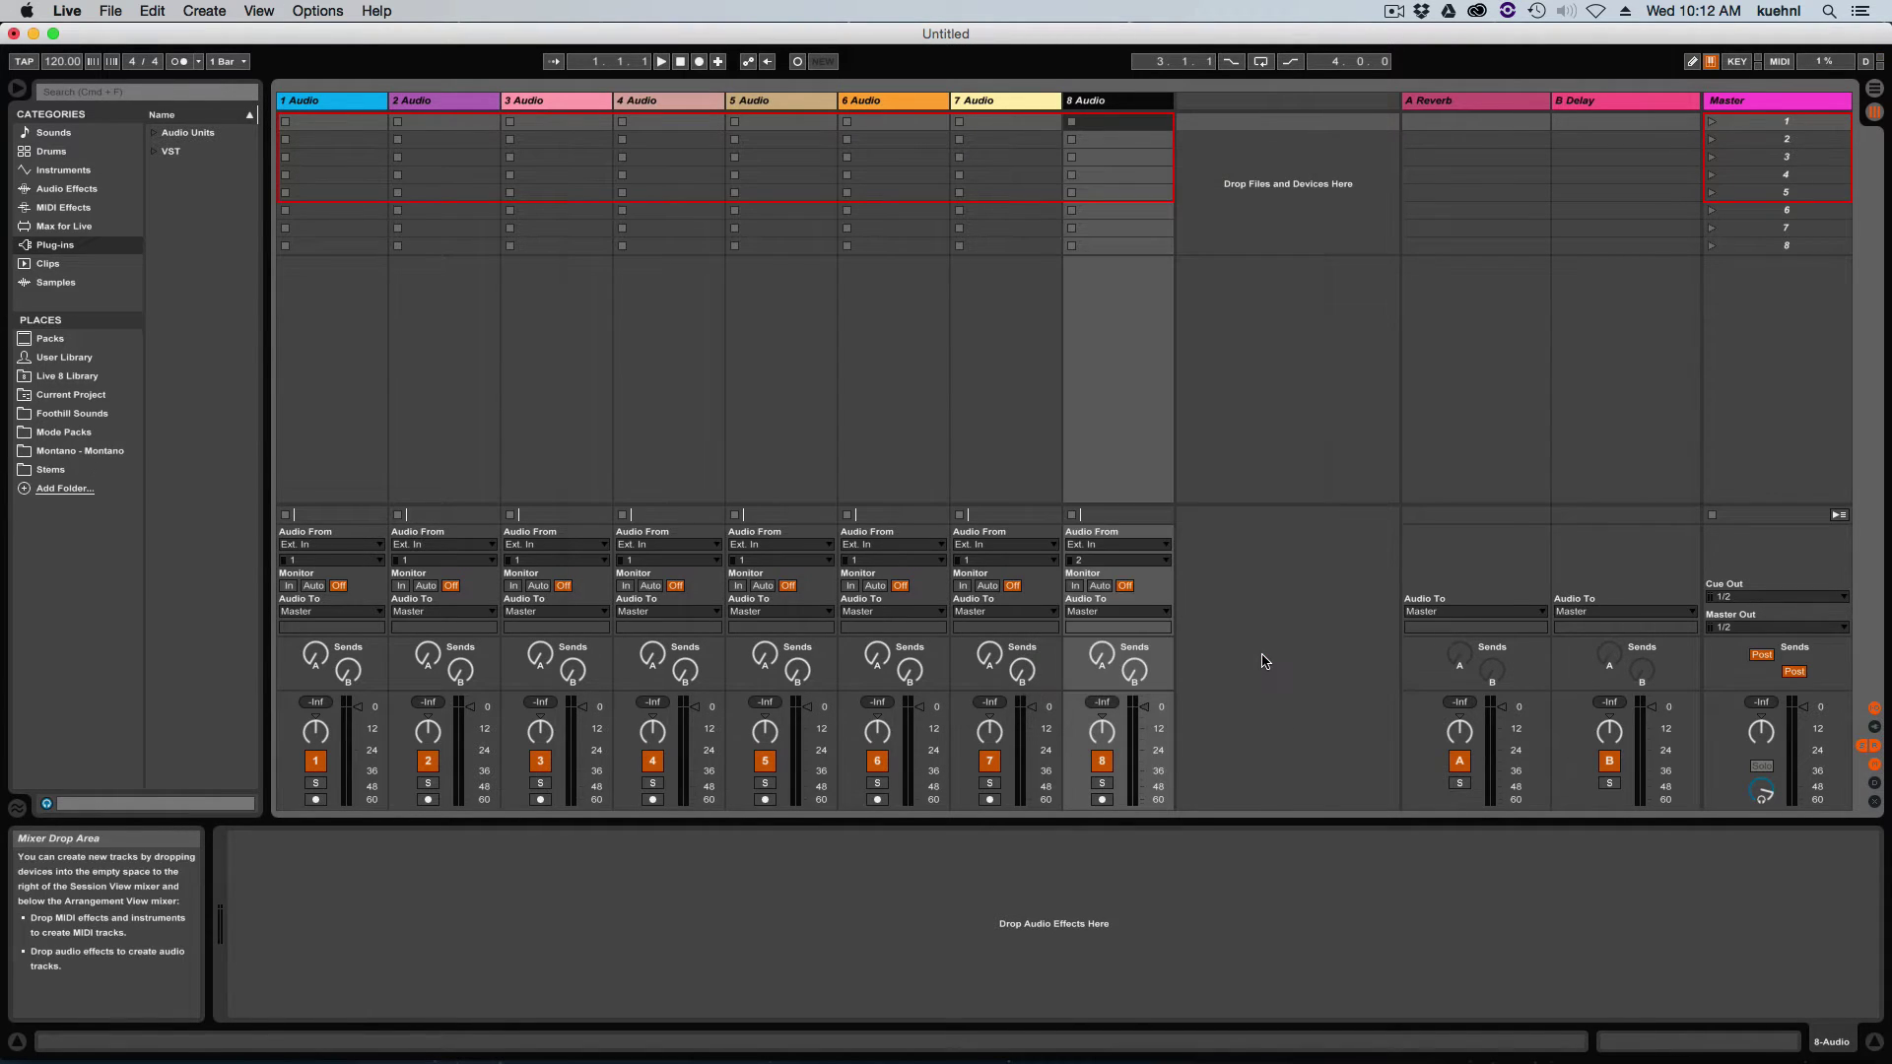
Open Stems in the widened browser and load Intro-Bass Sub-St.wav into track 3's first slot
{"action": "left_click", "coordinate": [50, 473]}
{"action": "left_click_drag", "start_coordinate": [264, 480], "coordinate": [394, 458]}
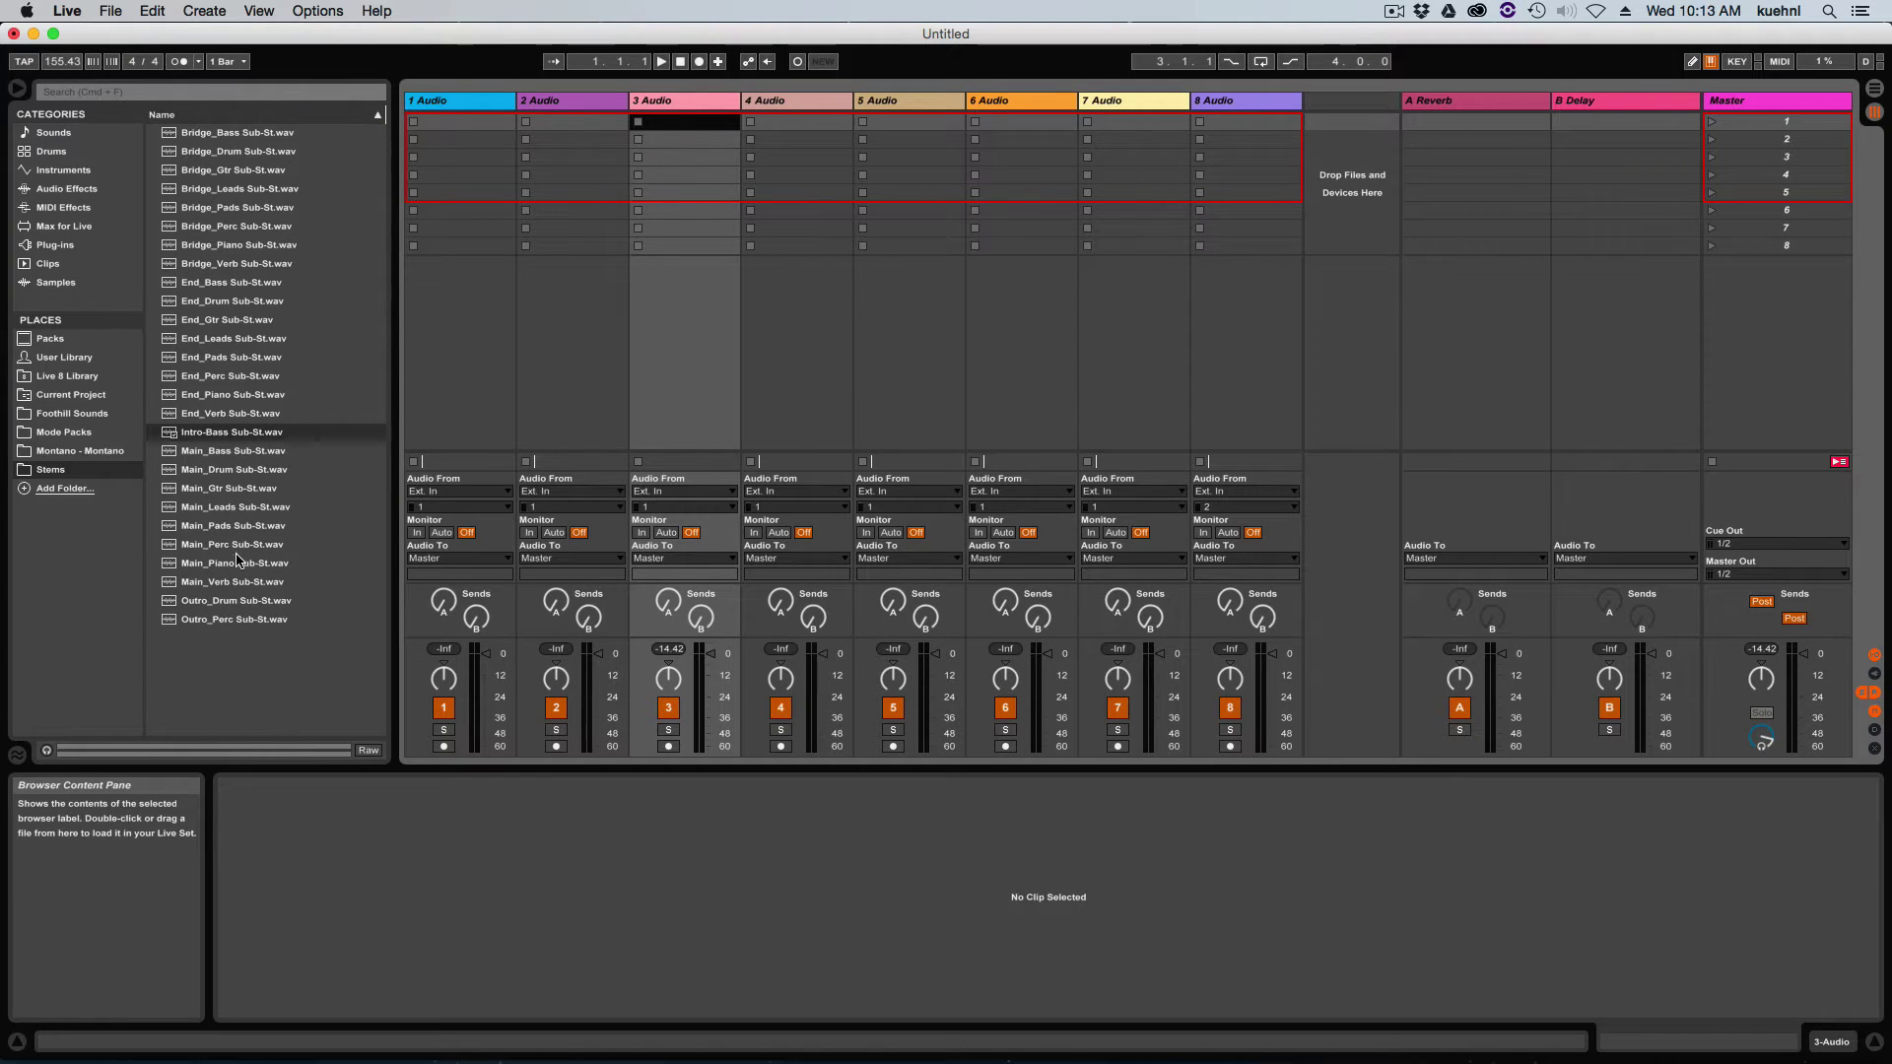
{"action": "left_click_drag", "start_coordinate": [204, 438], "coordinate": [670, 128]}
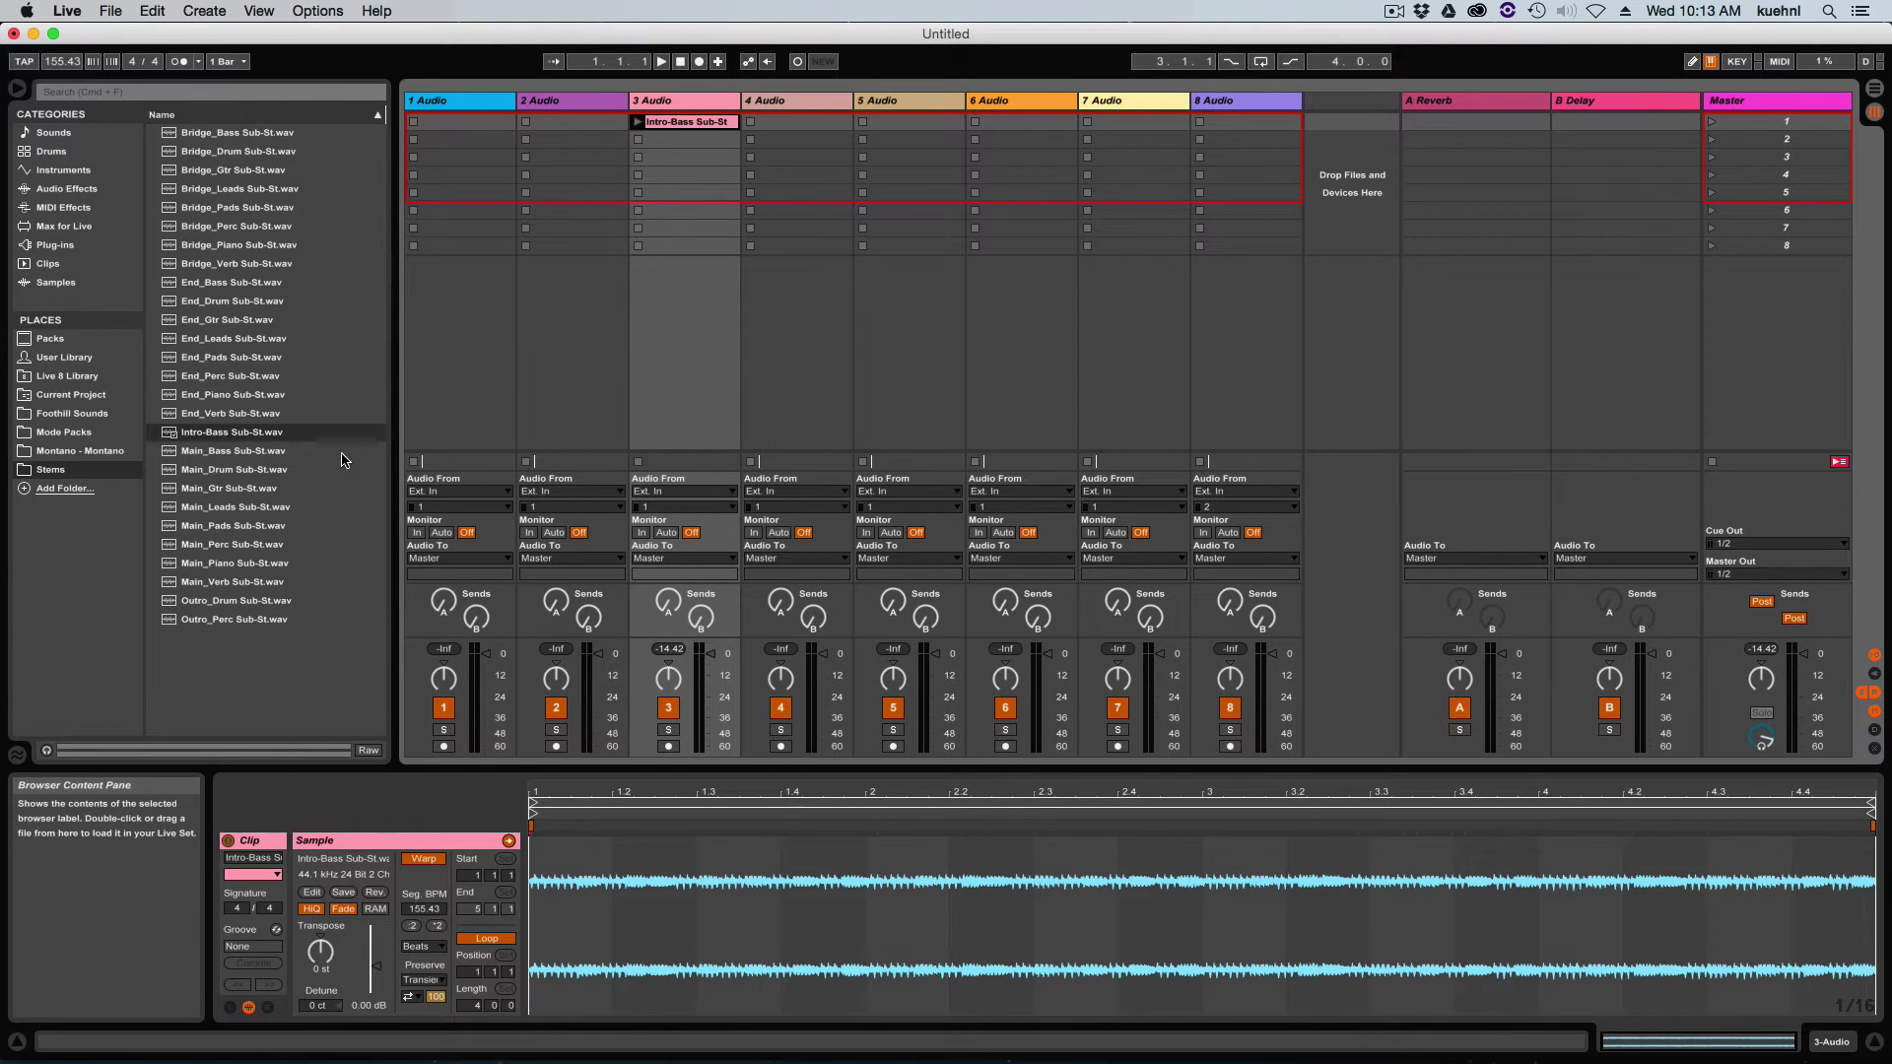
Load Main_Drum, Perc, Bass, Pads, Leads, Gtr, Piano and Verb stems into slot 2 of tracks 1–8
{"action": "left_click", "coordinate": [241, 470]}
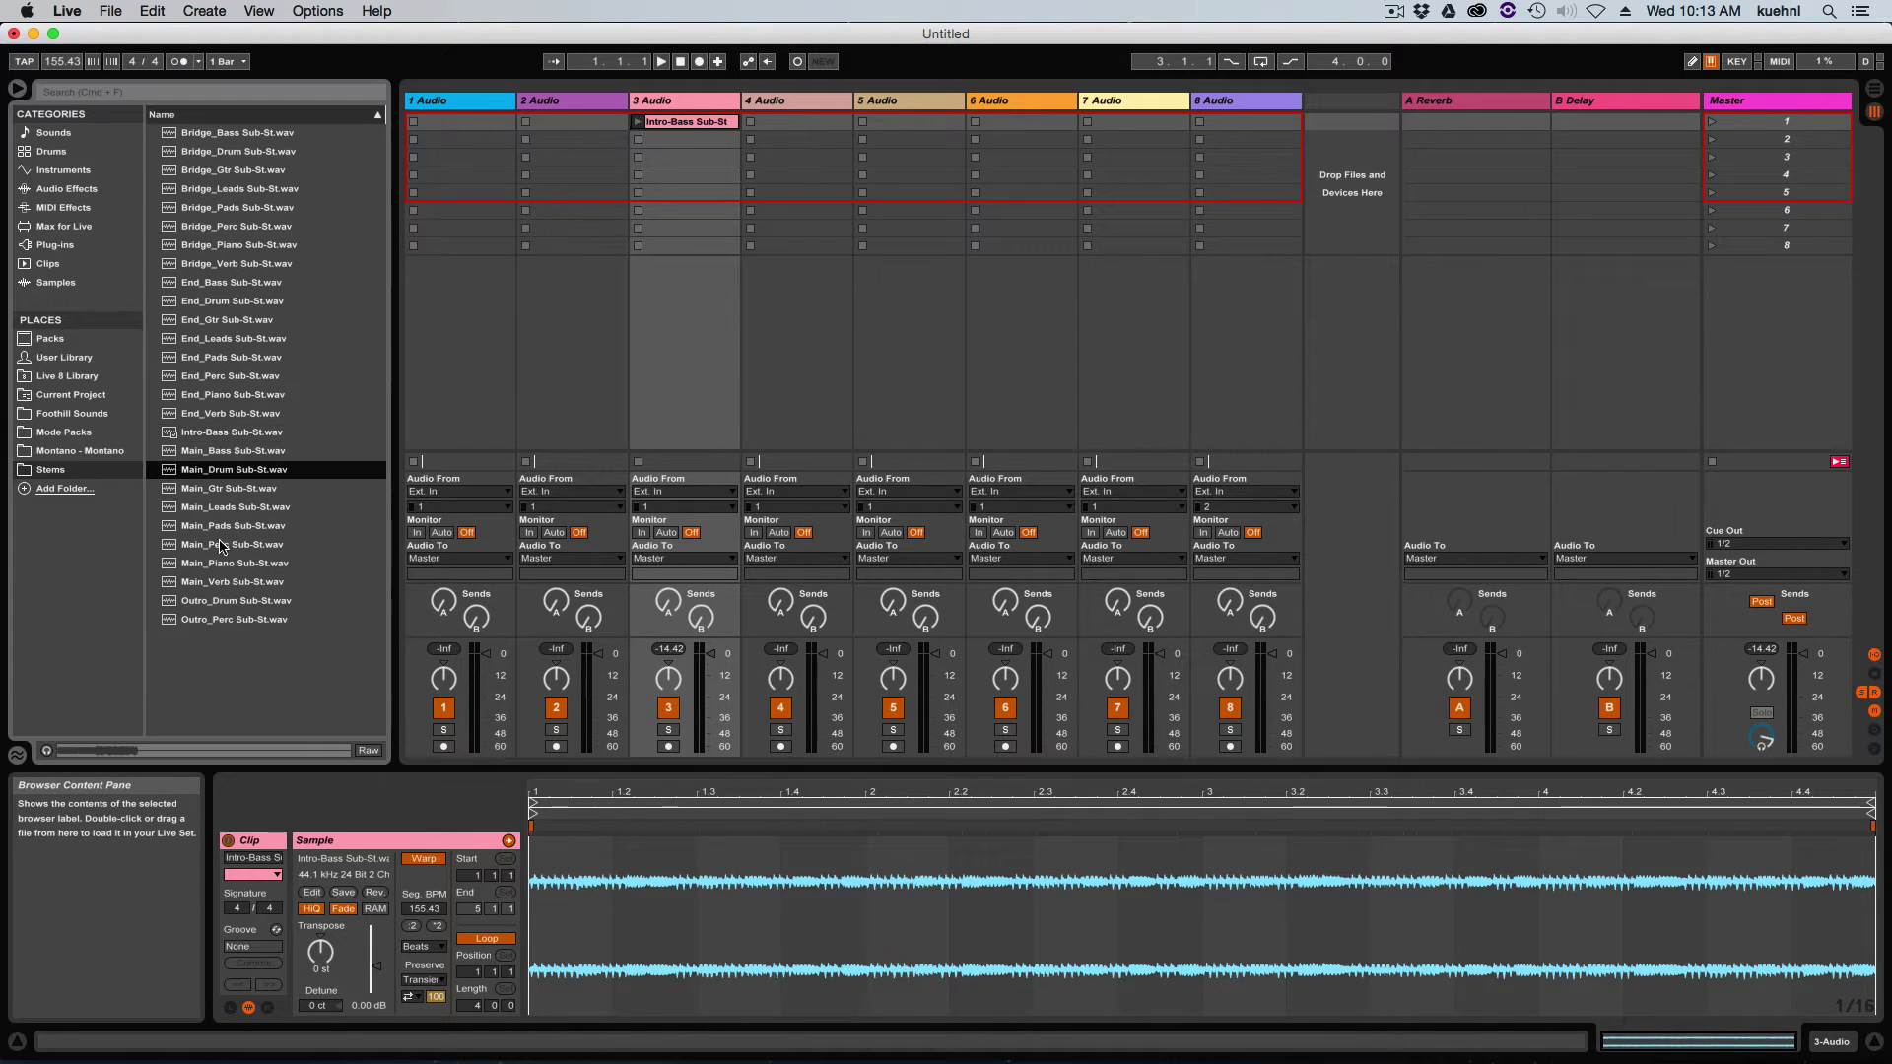
{"action": "left_click_drag", "start_coordinate": [233, 473], "coordinate": [454, 140]}
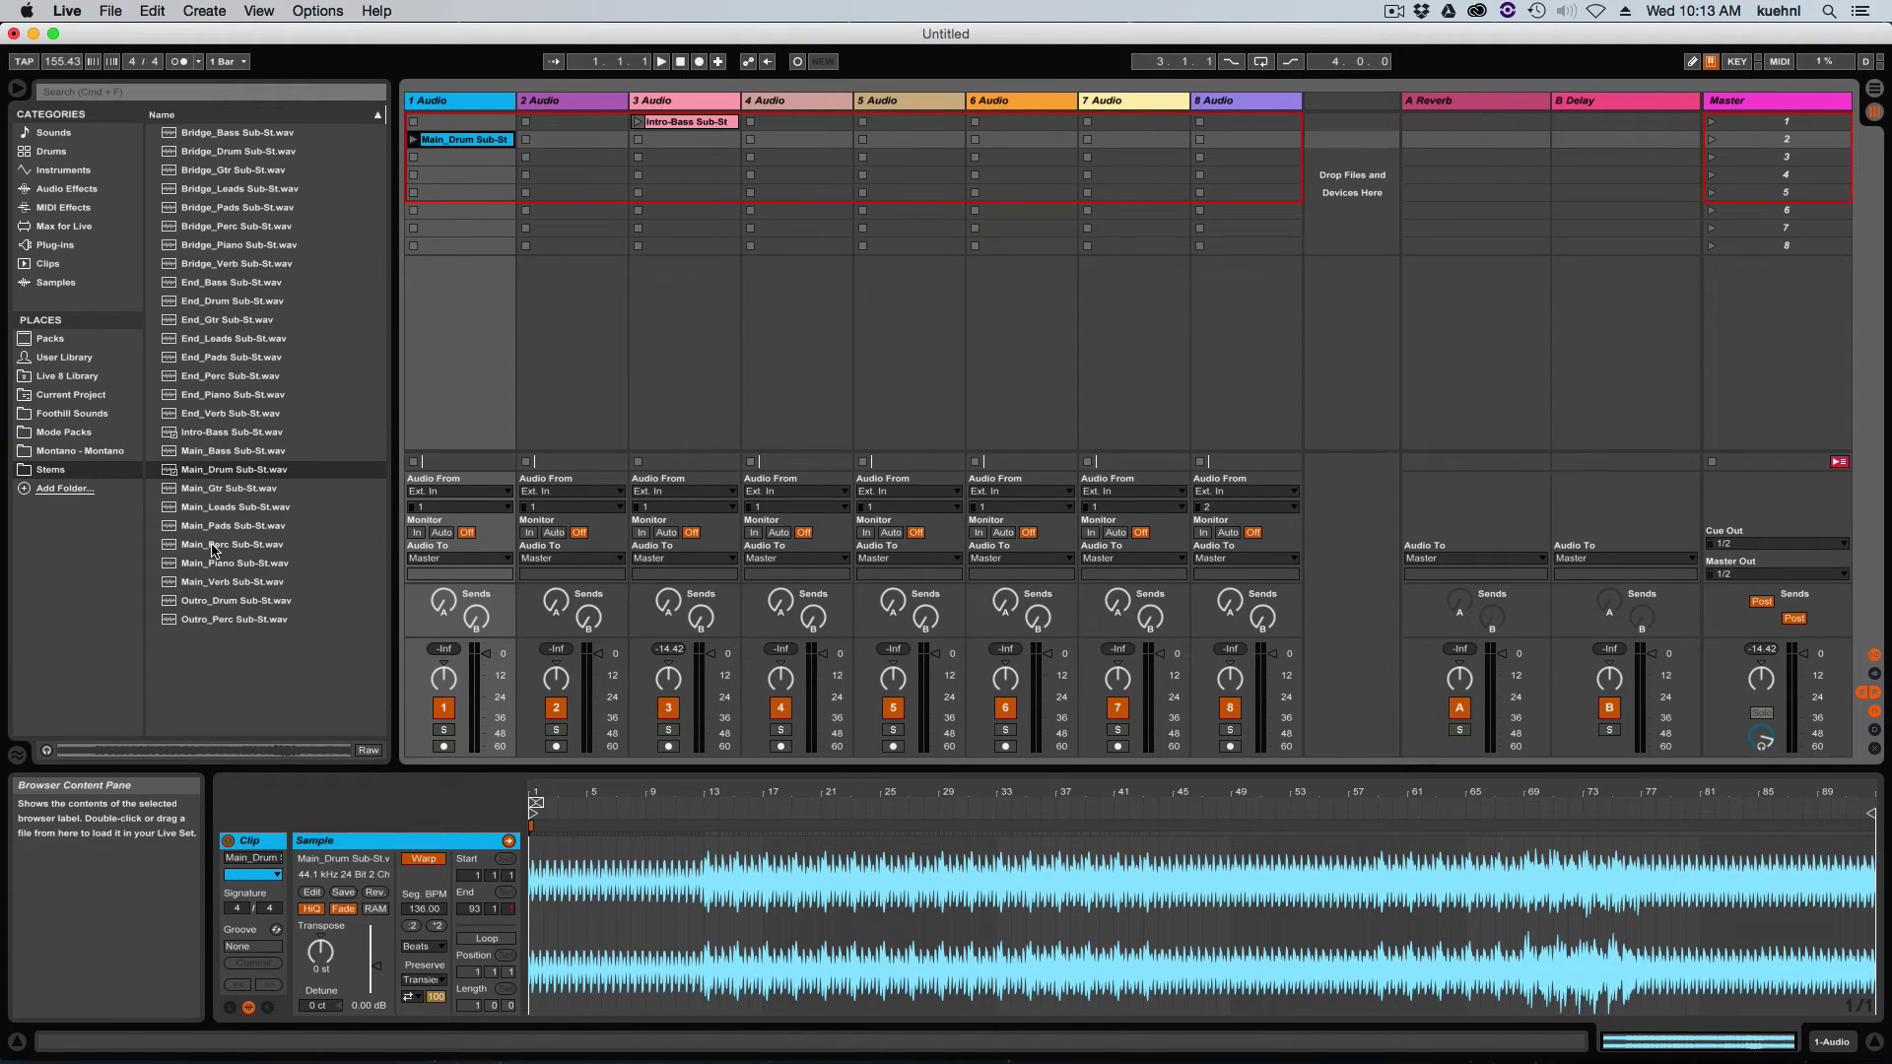
{"action": "left_click_drag", "start_coordinate": [212, 549], "coordinate": [598, 146]}
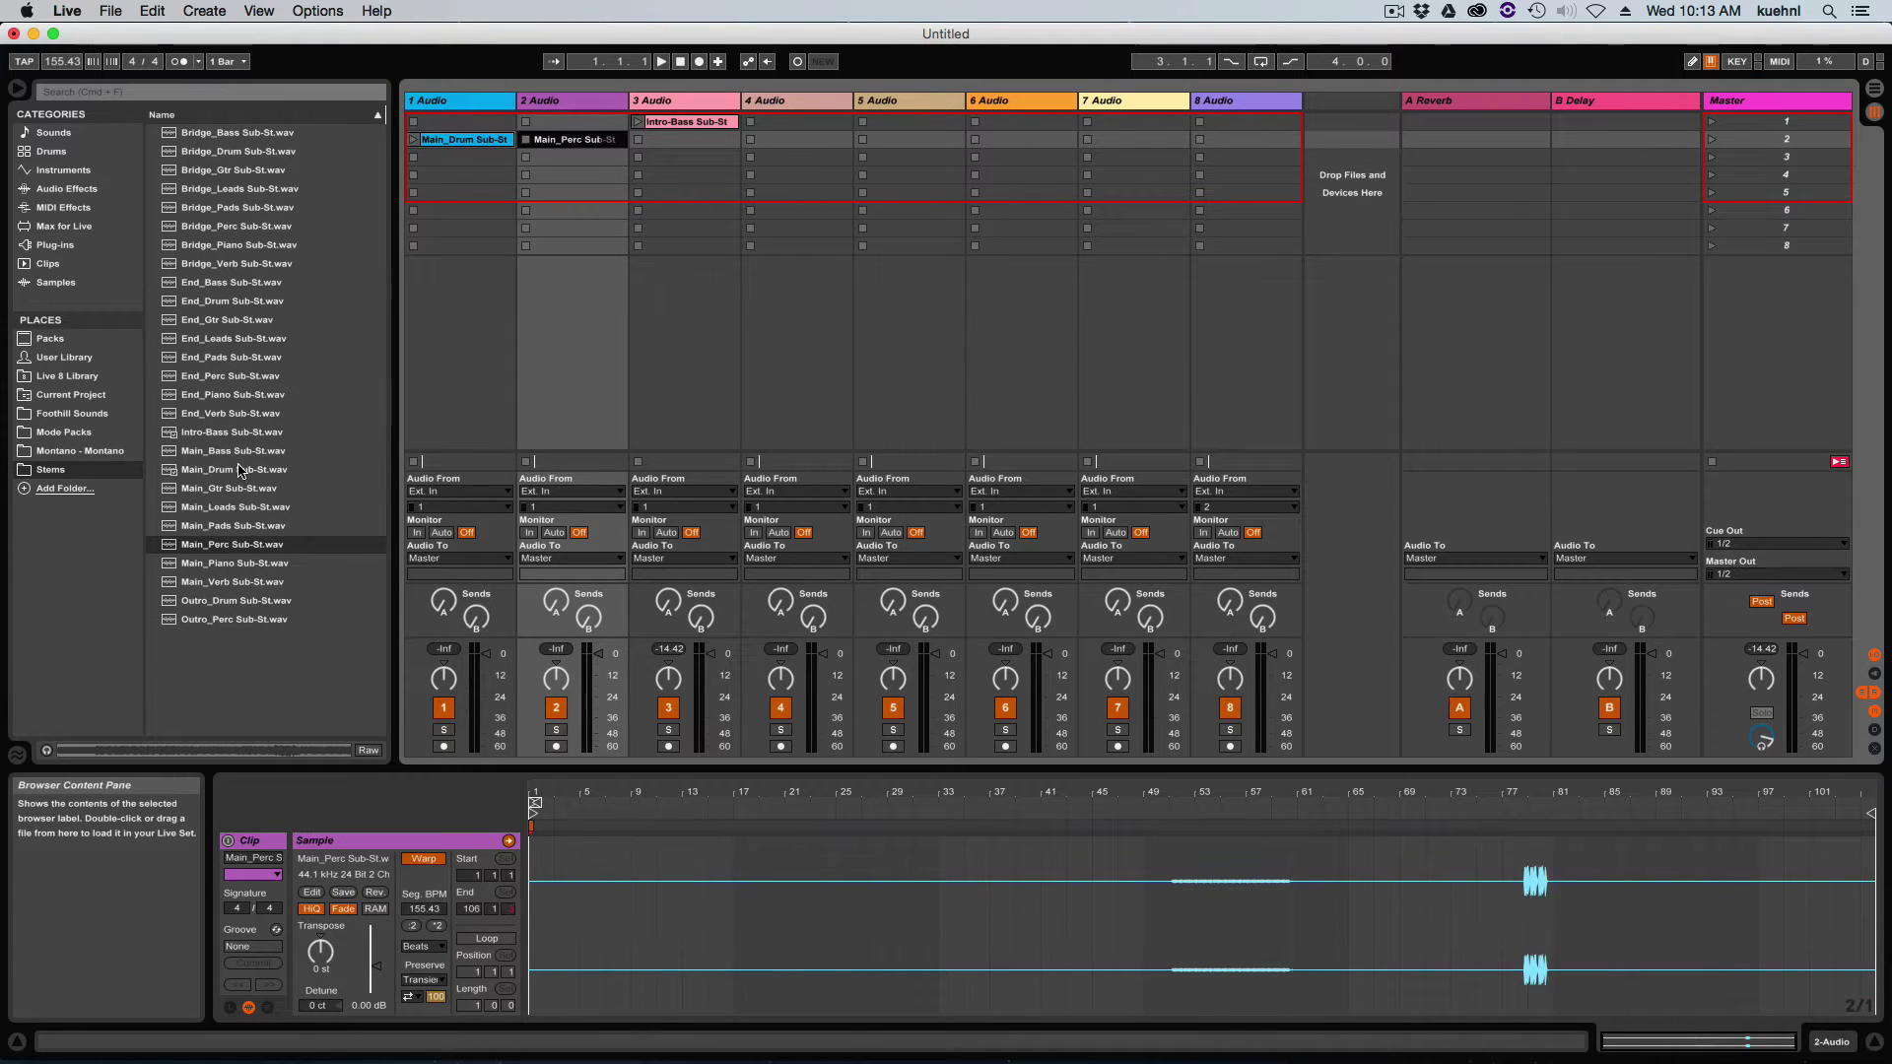
{"action": "mouse_move", "coordinate": [234, 451]}
{"action": "left_mouse_down"}
{"action": "mouse_move", "coordinate": [658, 286]}
{"action": "mouse_move", "coordinate": [687, 140]}
{"action": "left_mouse_up"}
{"action": "left_click", "coordinate": [233, 527]}
{"action": "left_click_drag", "start_coordinate": [233, 532], "coordinate": [801, 146]}
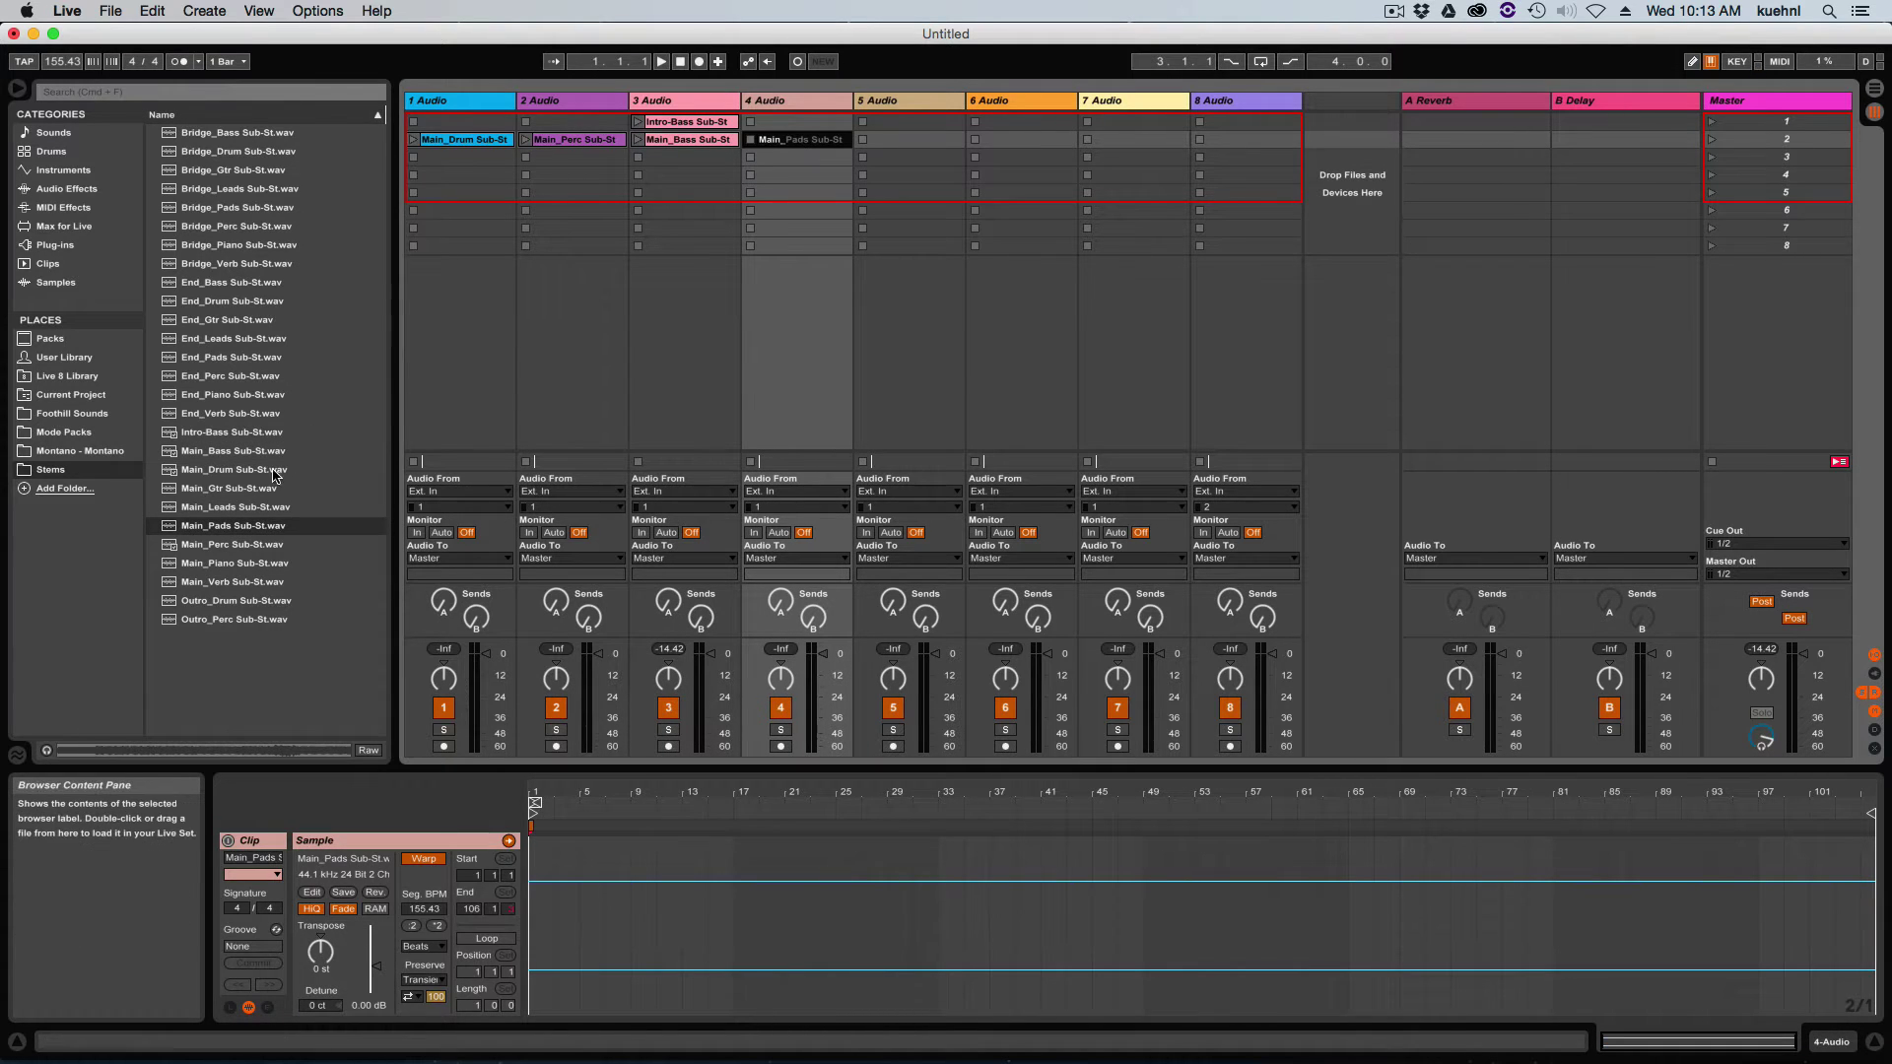
{"action": "left_click_drag", "start_coordinate": [244, 508], "coordinate": [917, 146]}
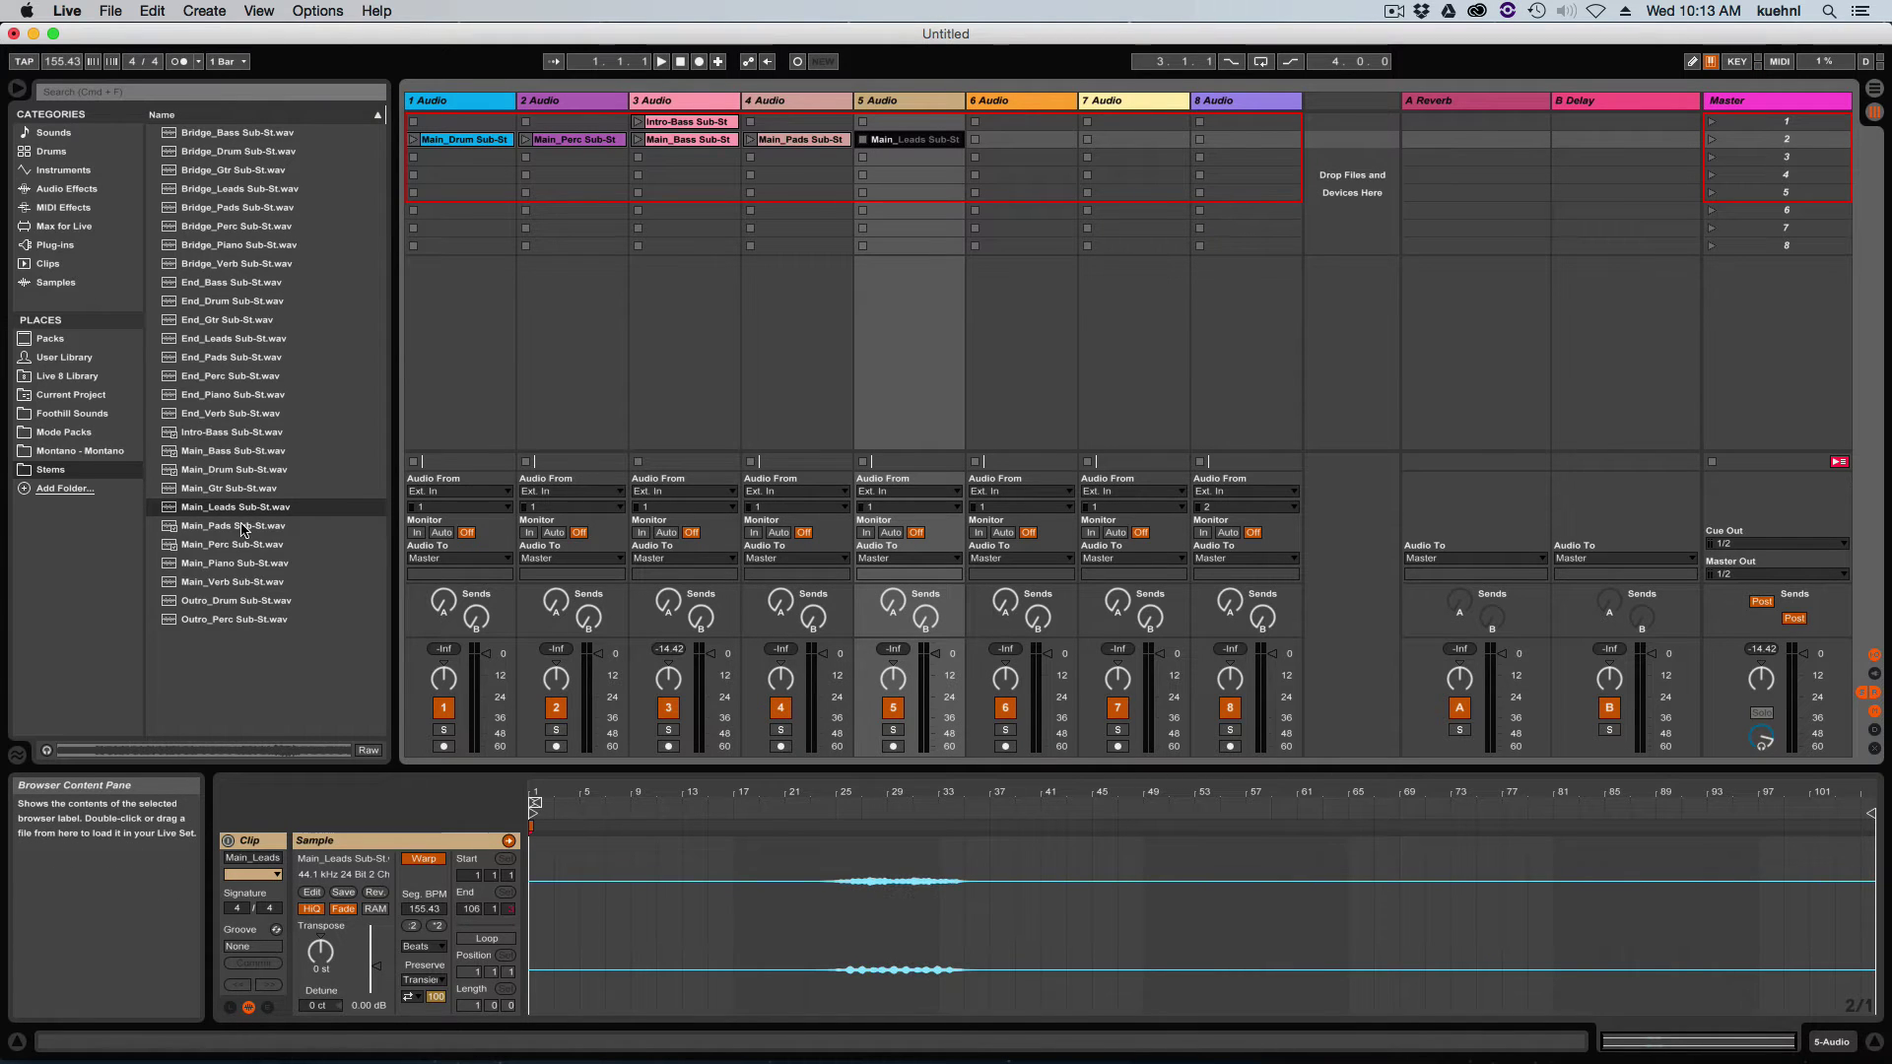
{"action": "left_click_drag", "start_coordinate": [234, 490], "coordinate": [1007, 143]}
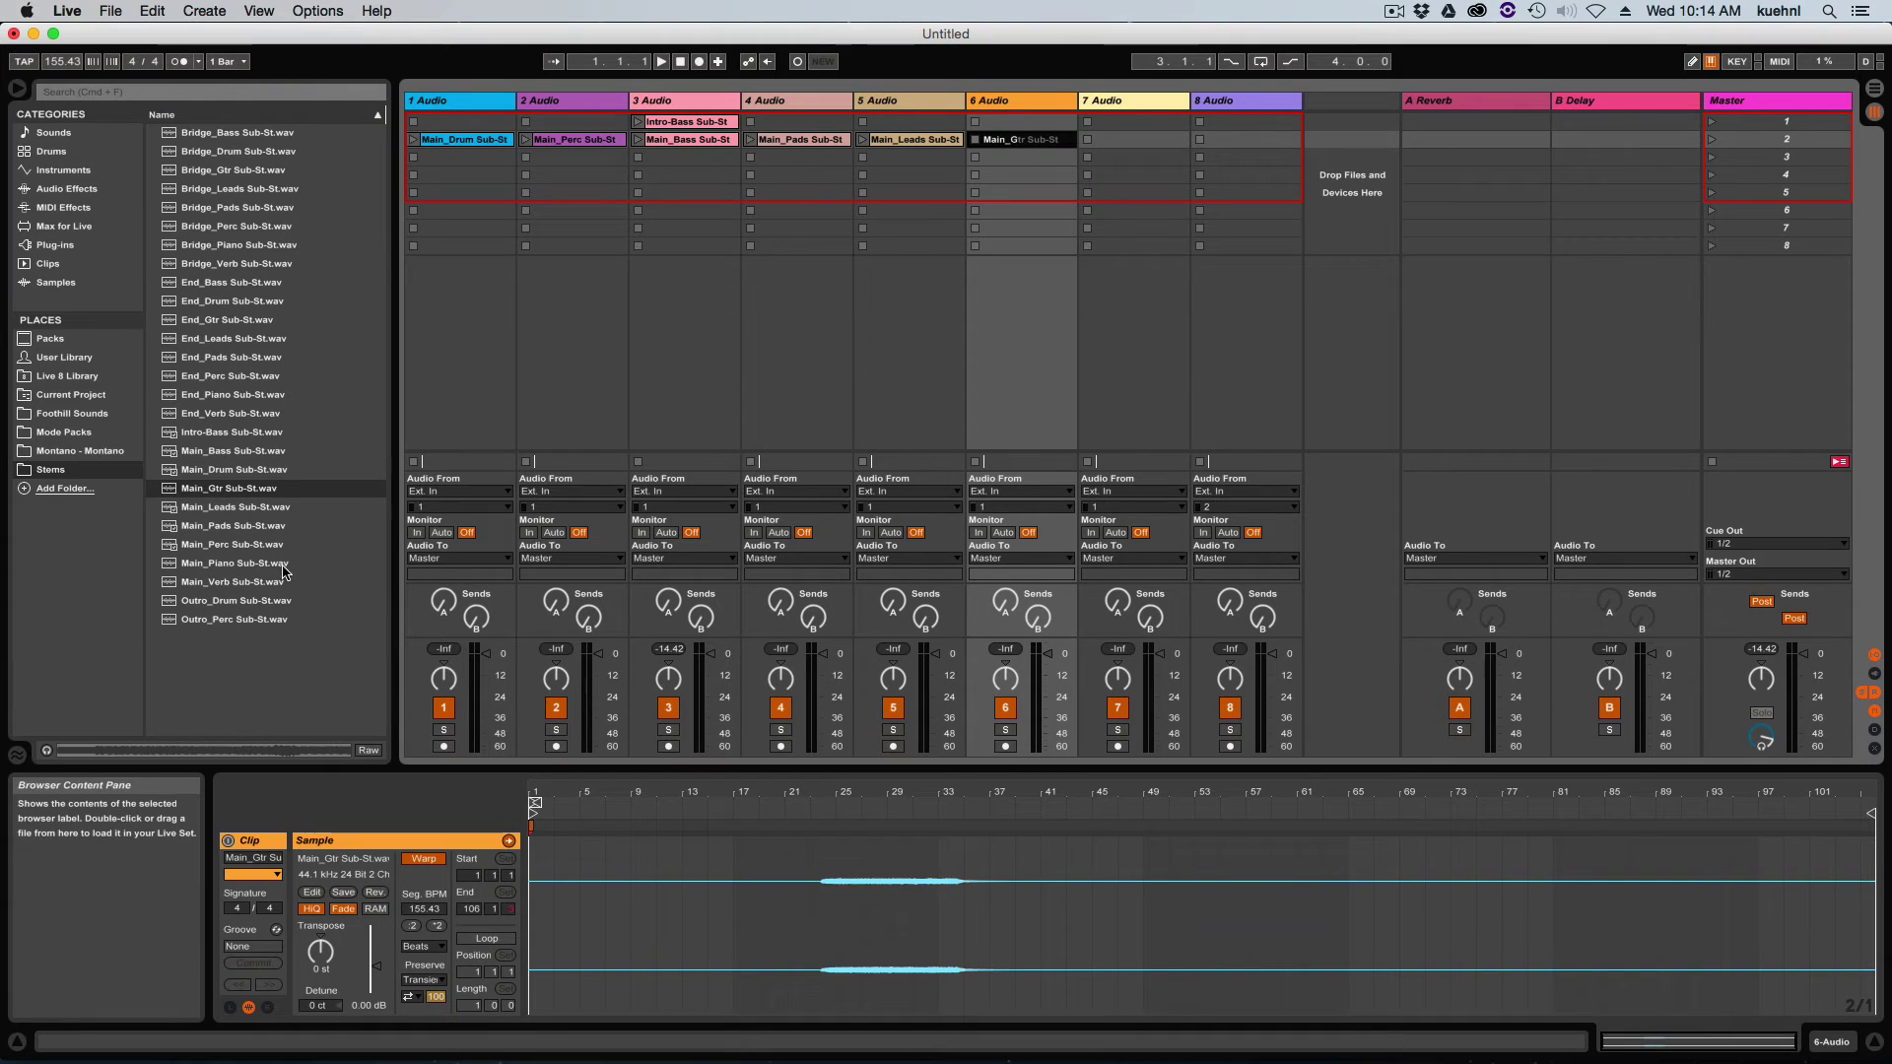
{"action": "mouse_move", "coordinate": [245, 566]}
{"action": "left_mouse_down"}
{"action": "mouse_move", "coordinate": [1001, 148]}
{"action": "mouse_move", "coordinate": [1104, 148]}
{"action": "left_mouse_up"}
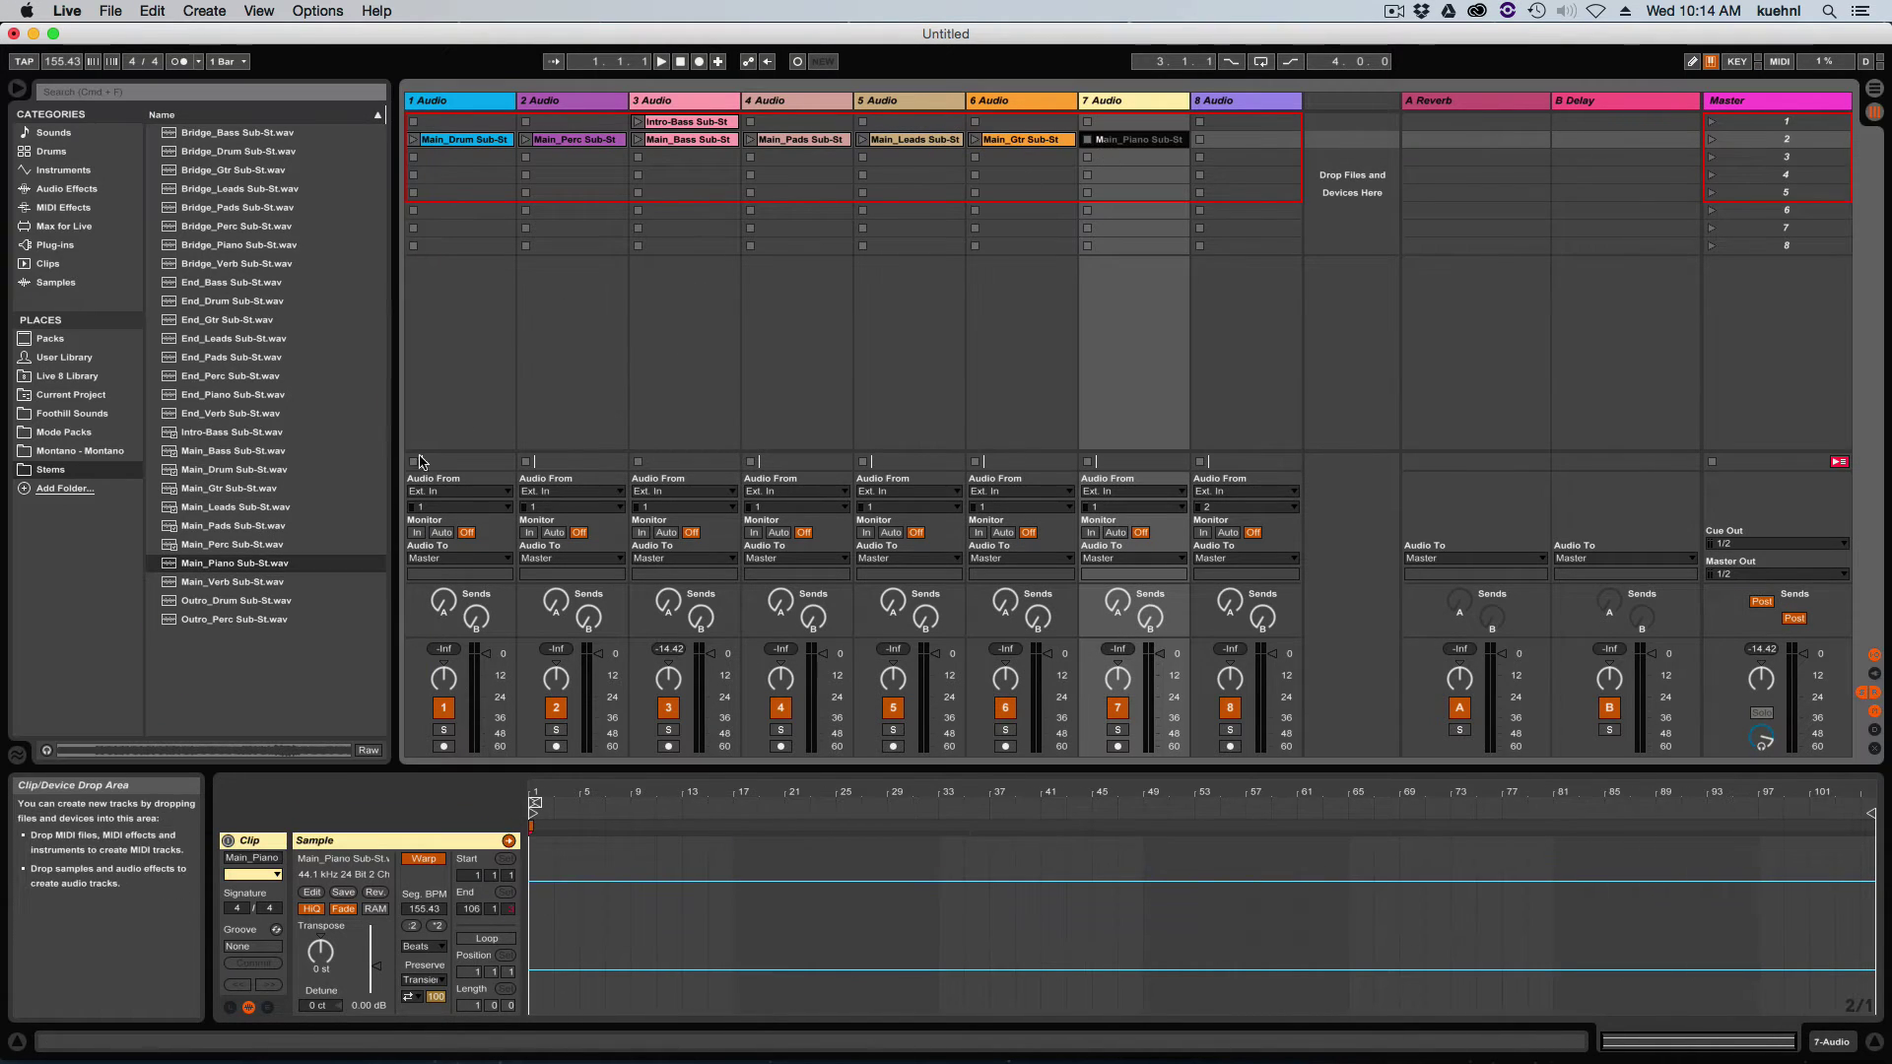
{"action": "left_click_drag", "start_coordinate": [236, 582], "coordinate": [1256, 143]}
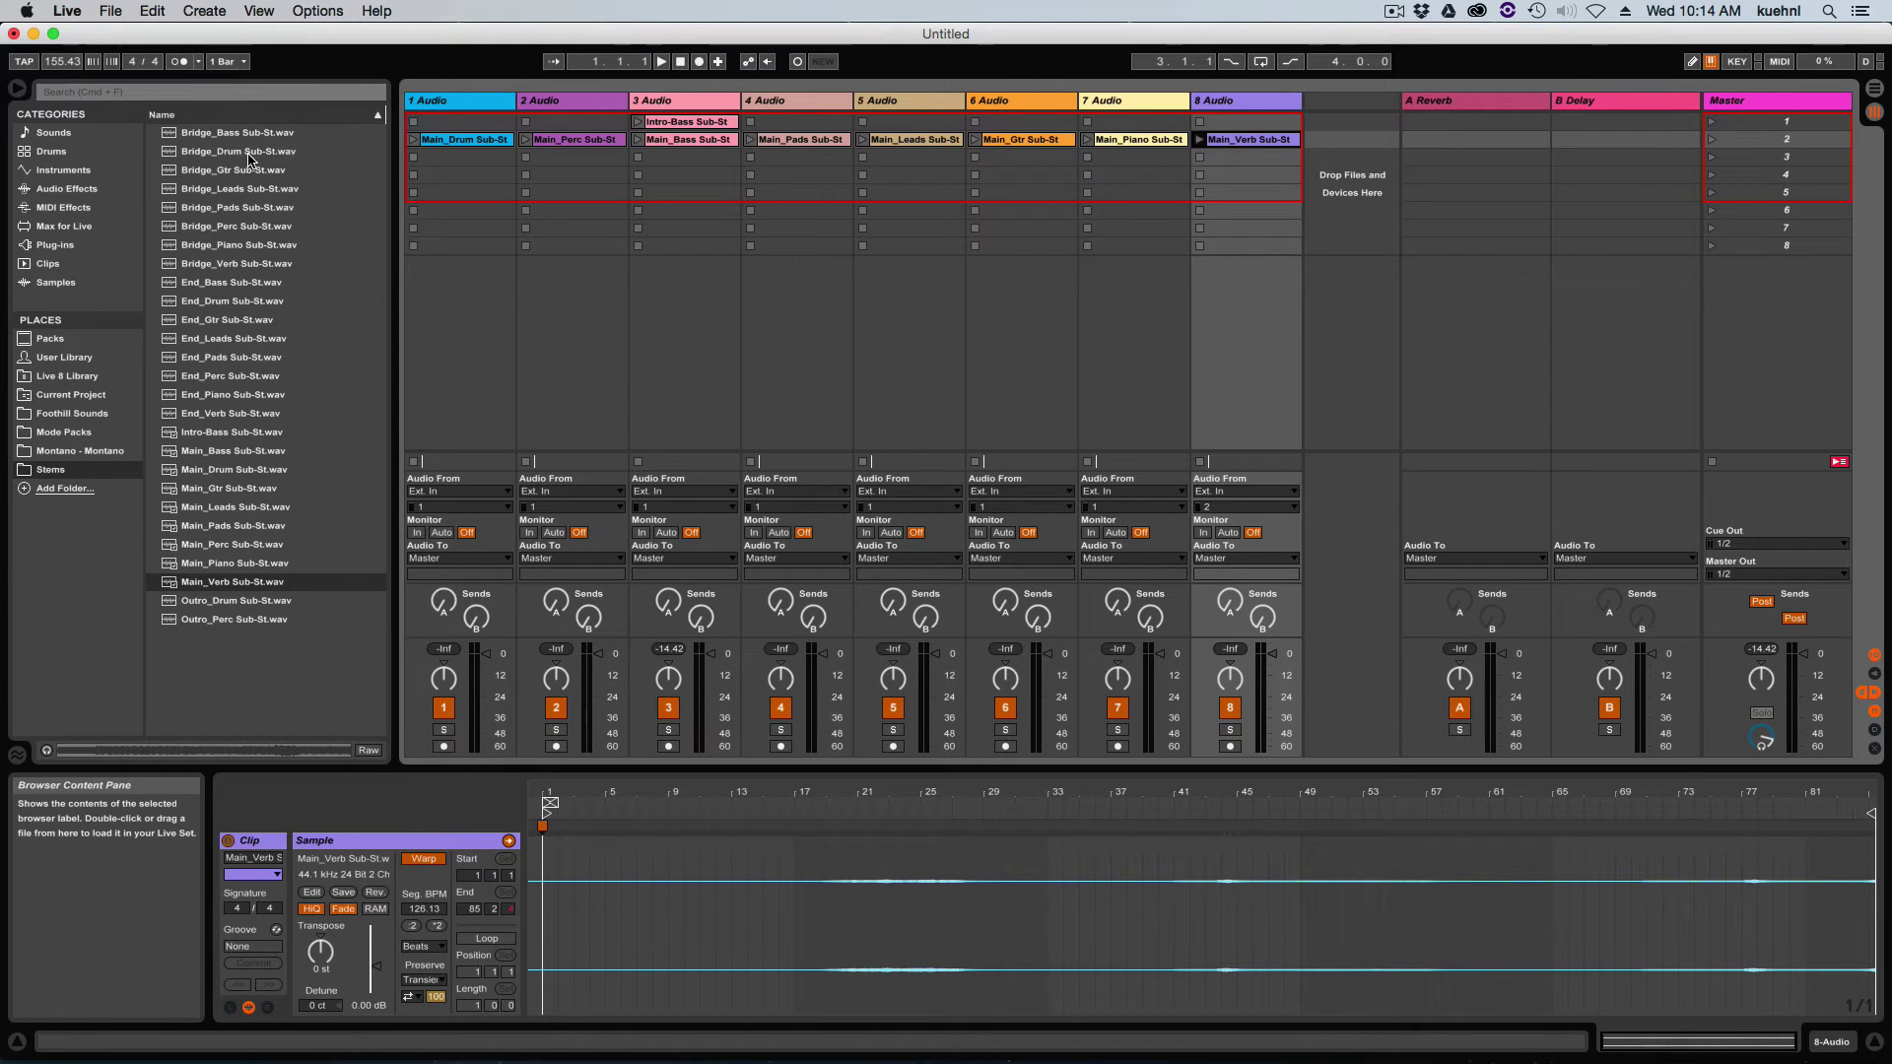
Place Bridge_Drum, Perc, Bass, Pads, Leads, Gtr and Piano stems into slot 3 of tracks 1–7
{"action": "left_click_drag", "start_coordinate": [246, 152], "coordinate": [427, 177]}
{"action": "left_click_drag", "start_coordinate": [239, 226], "coordinate": [539, 177]}
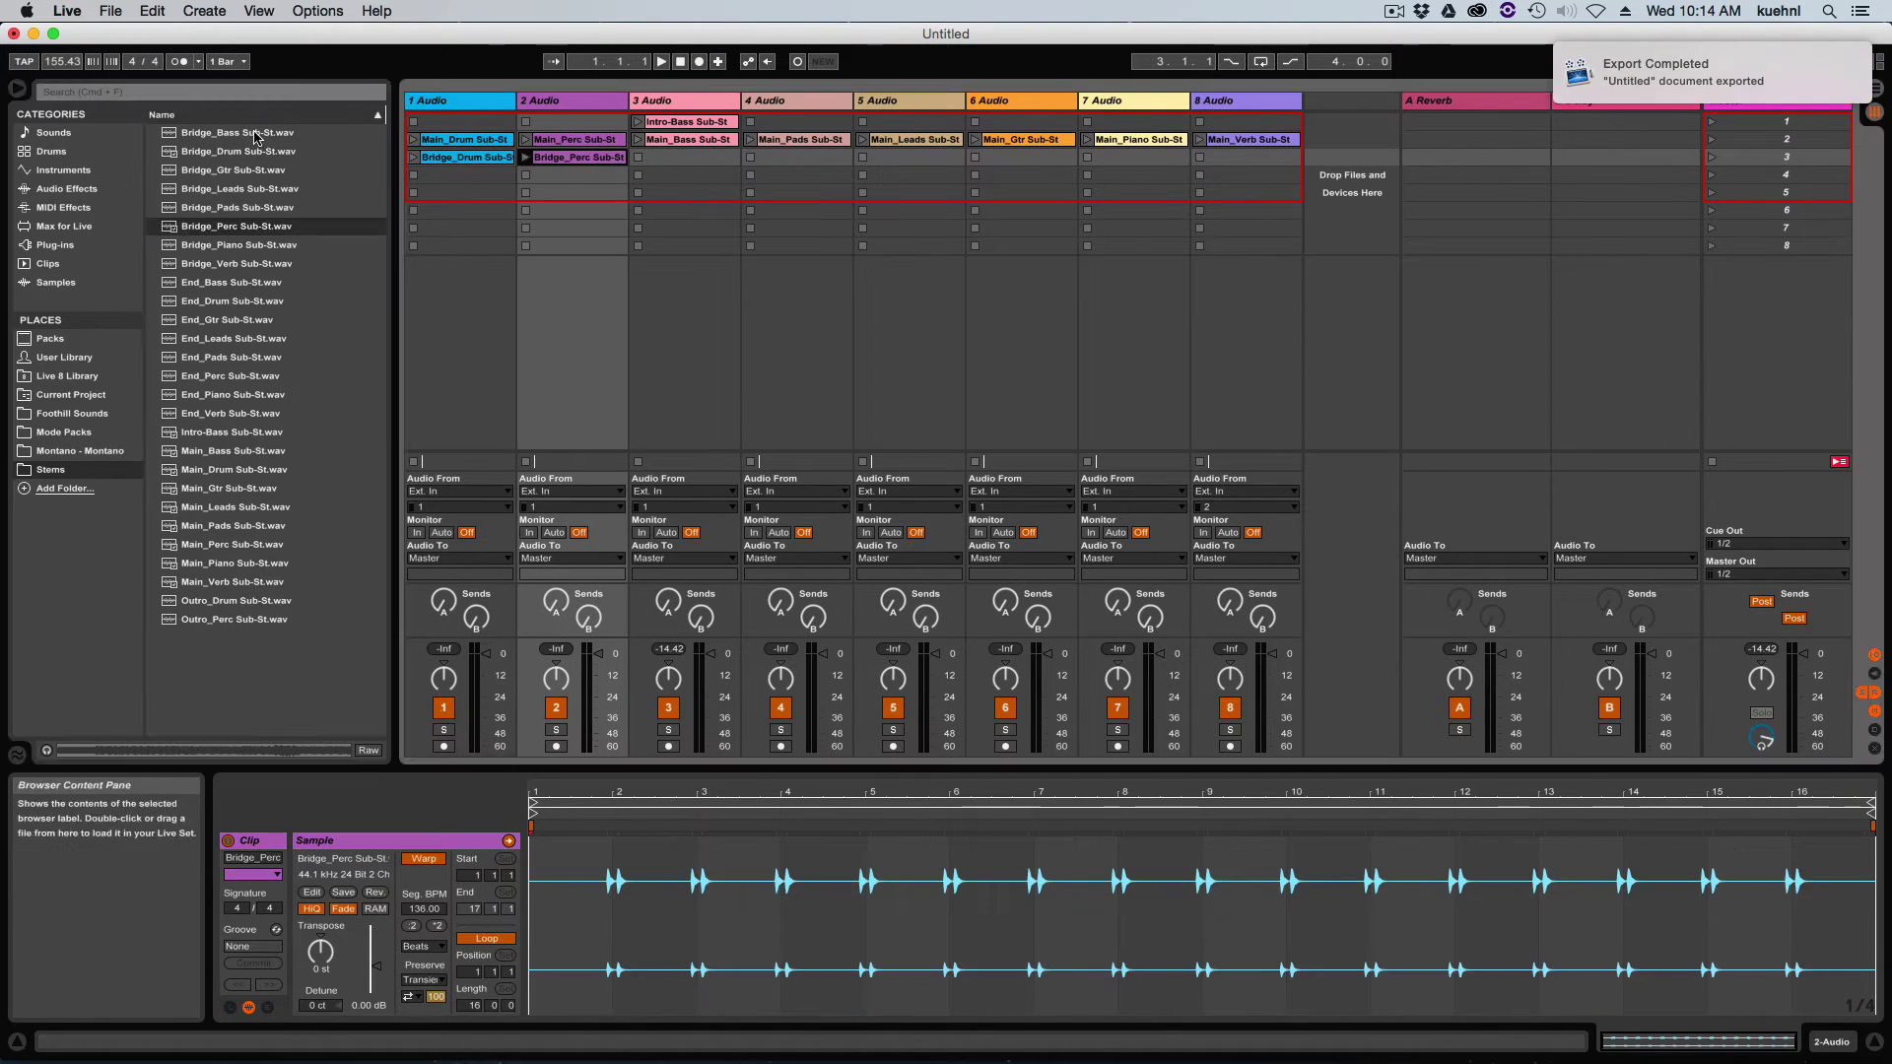
{"action": "left_click_drag", "start_coordinate": [239, 132], "coordinate": [651, 177]}
{"action": "left_click_drag", "start_coordinate": [239, 207], "coordinate": [798, 158]}
{"action": "left_click_drag", "start_coordinate": [240, 188], "coordinate": [912, 158]}
{"action": "left_click_drag", "start_coordinate": [240, 169], "coordinate": [1025, 158]}
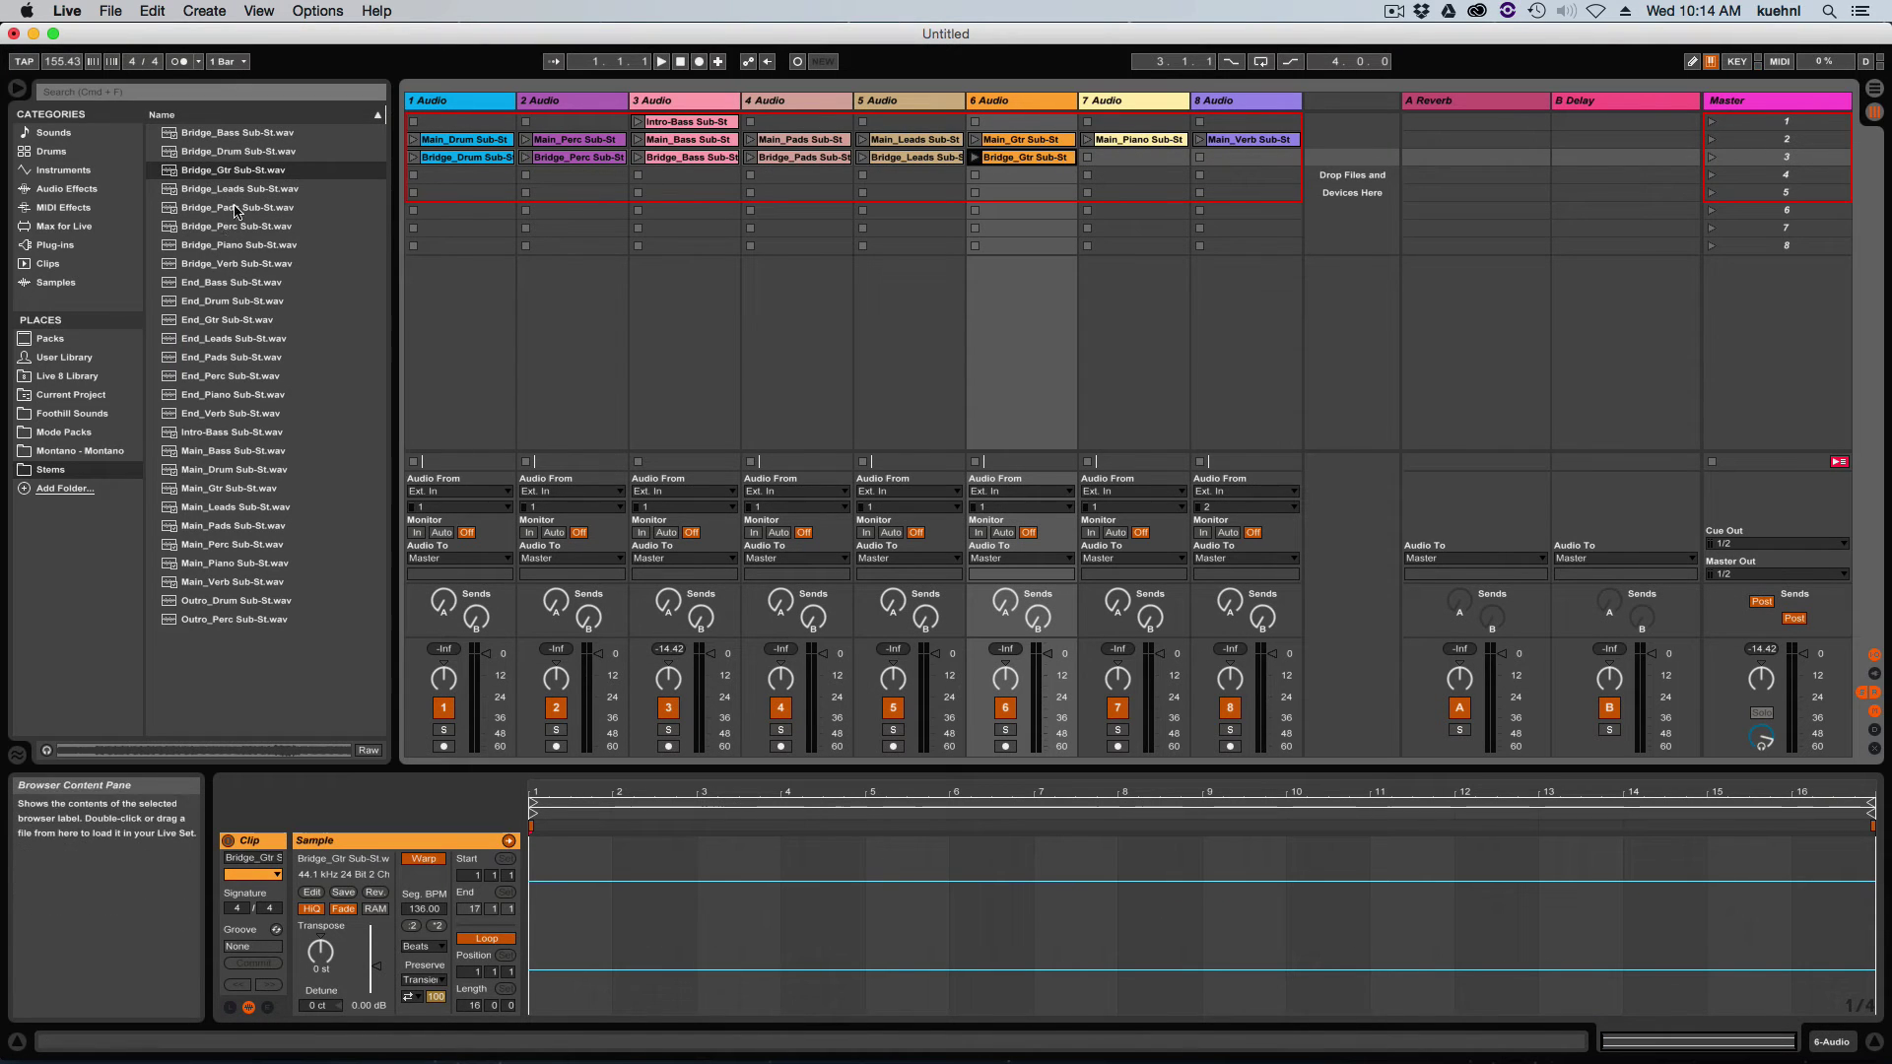
{"action": "left_click_drag", "start_coordinate": [240, 244], "coordinate": [1247, 158]}
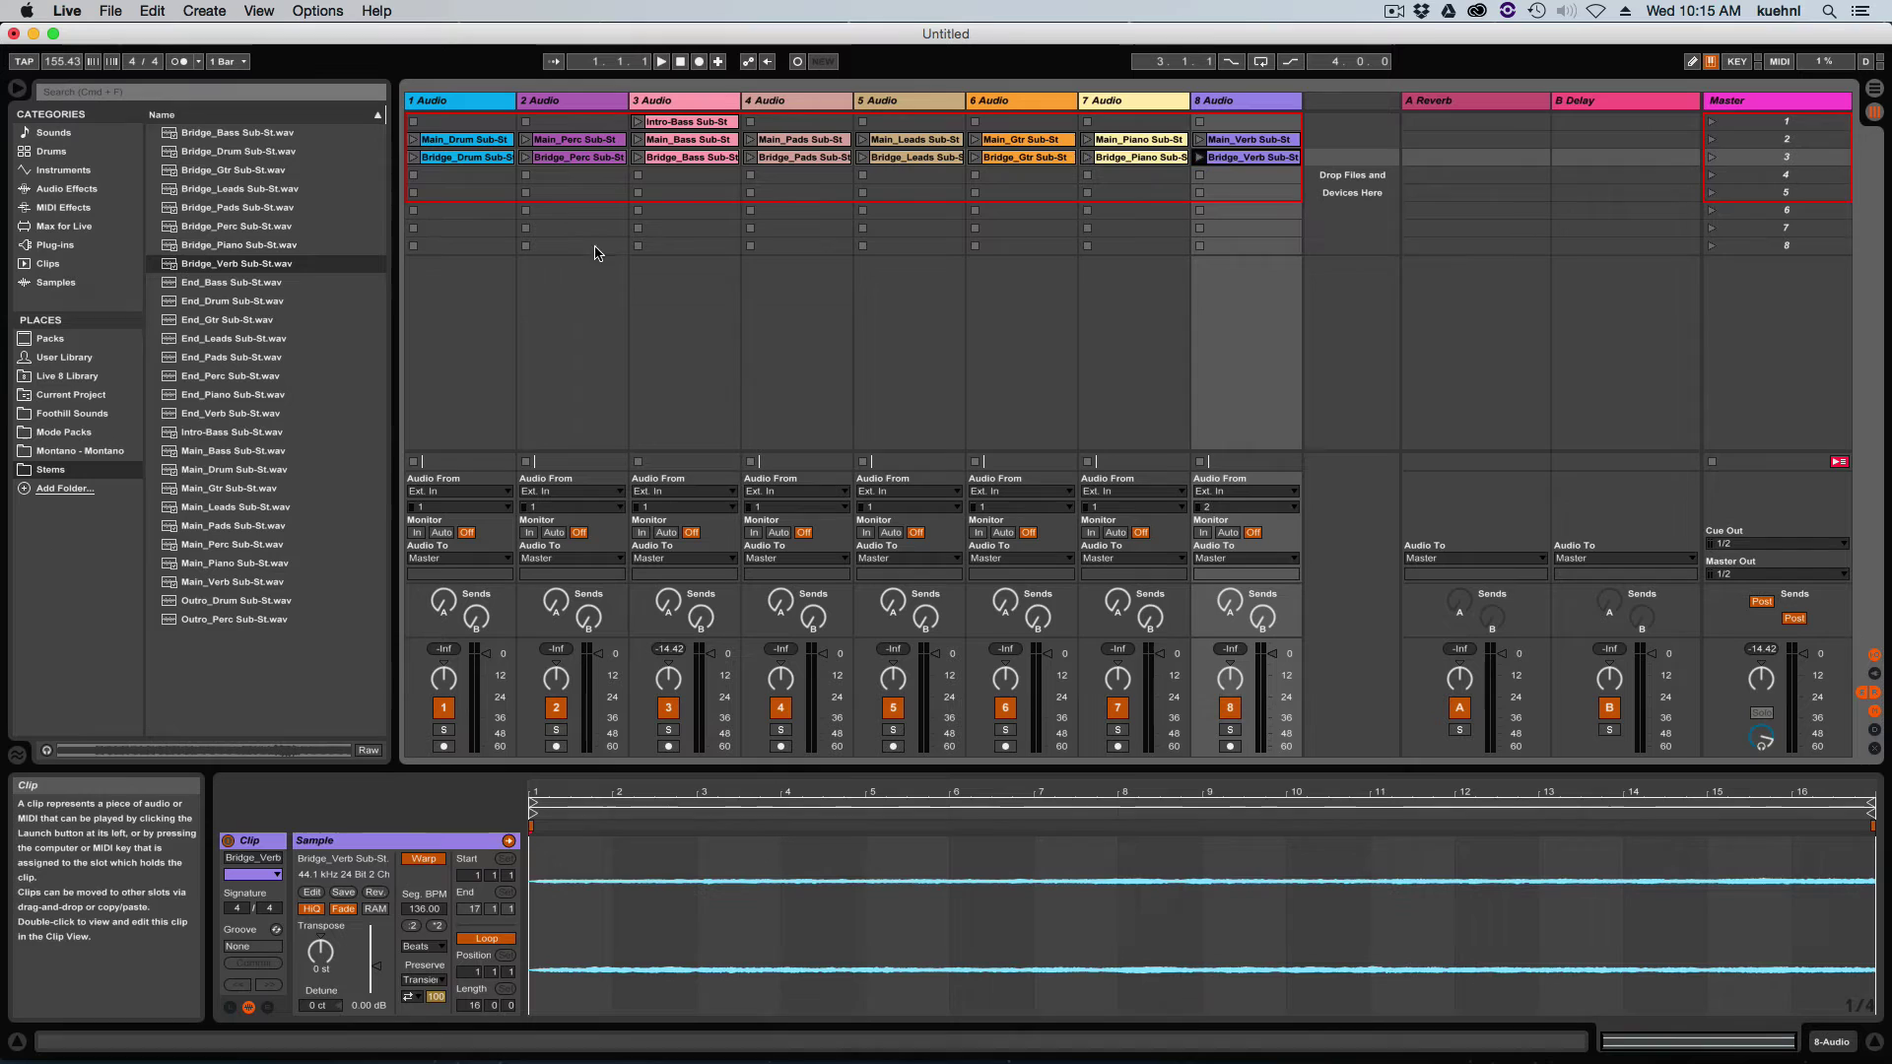
Fill slot 4 of tracks 1–8 with the End_Drum through End_Verb stems
{"action": "double_click", "coordinate": [264, 304]}
{"action": "left_click_drag", "start_coordinate": [231, 375], "coordinate": [572, 175]}
{"action": "double_click", "coordinate": [232, 282]}
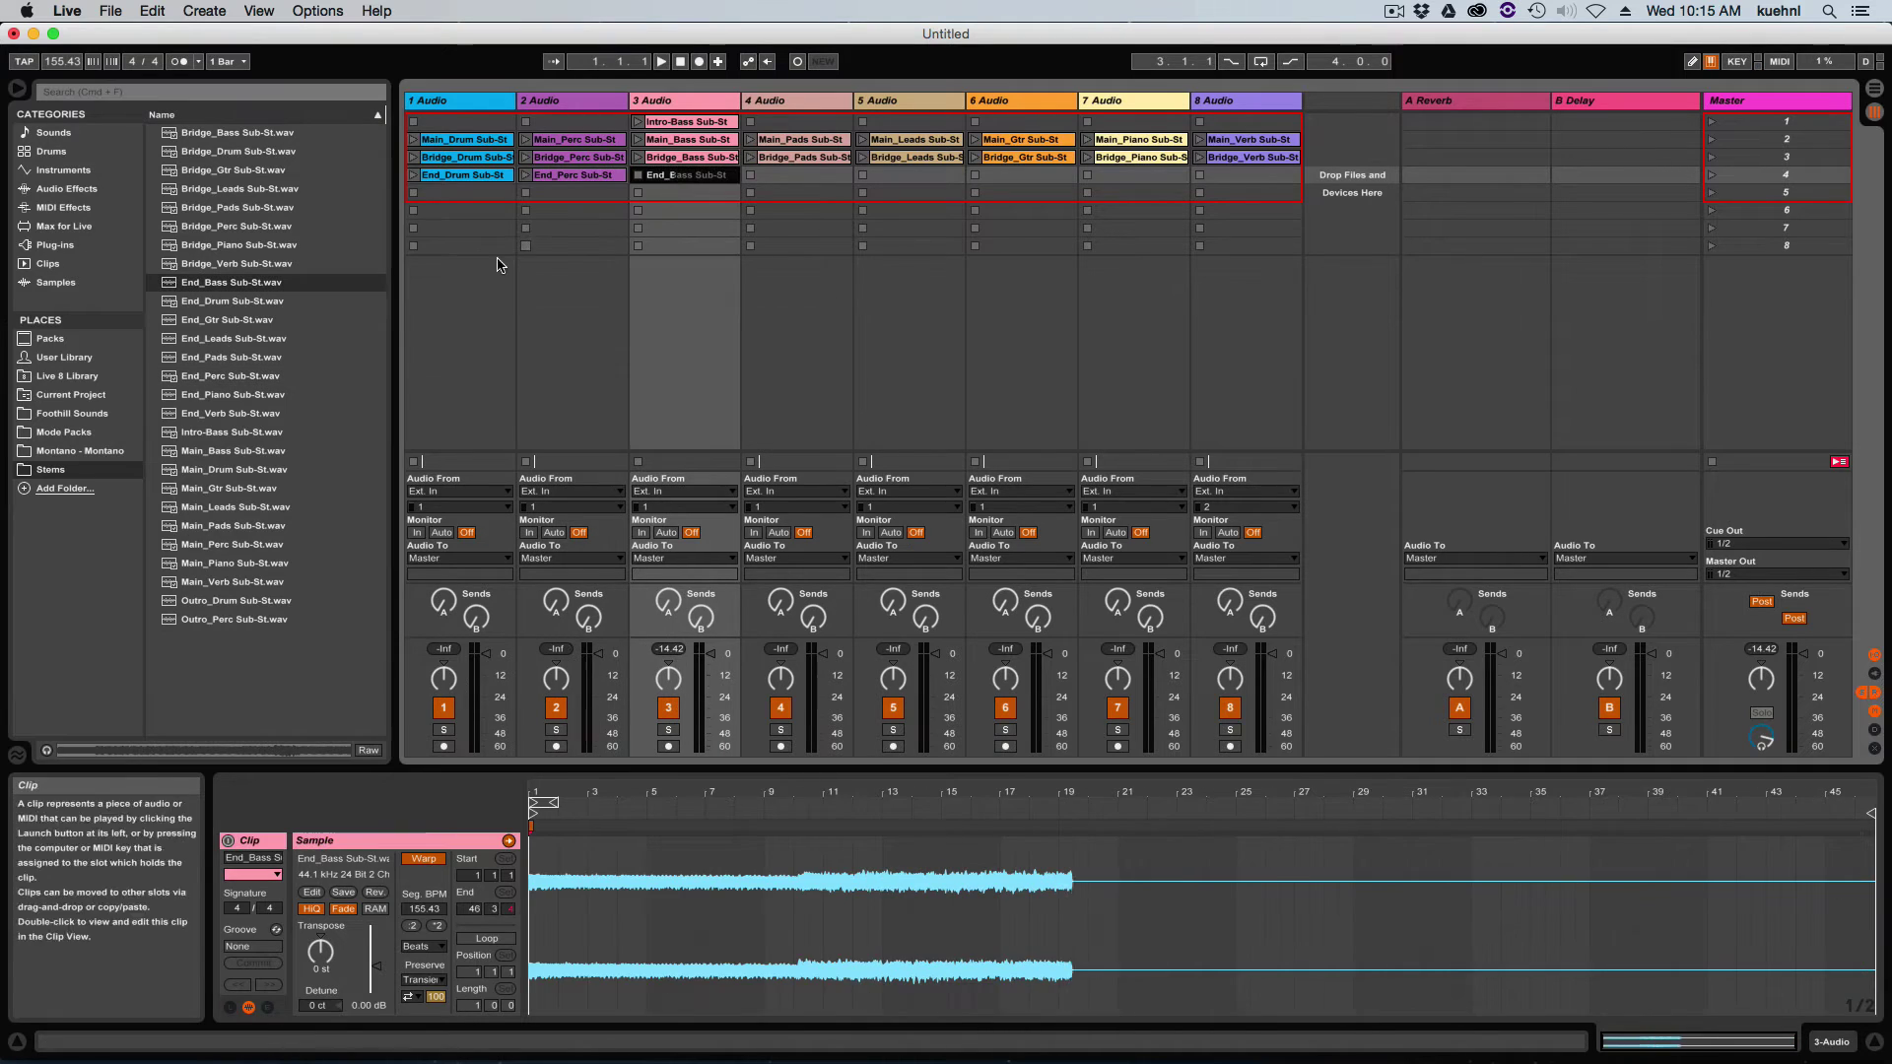
{"action": "double_click", "coordinate": [242, 356]}
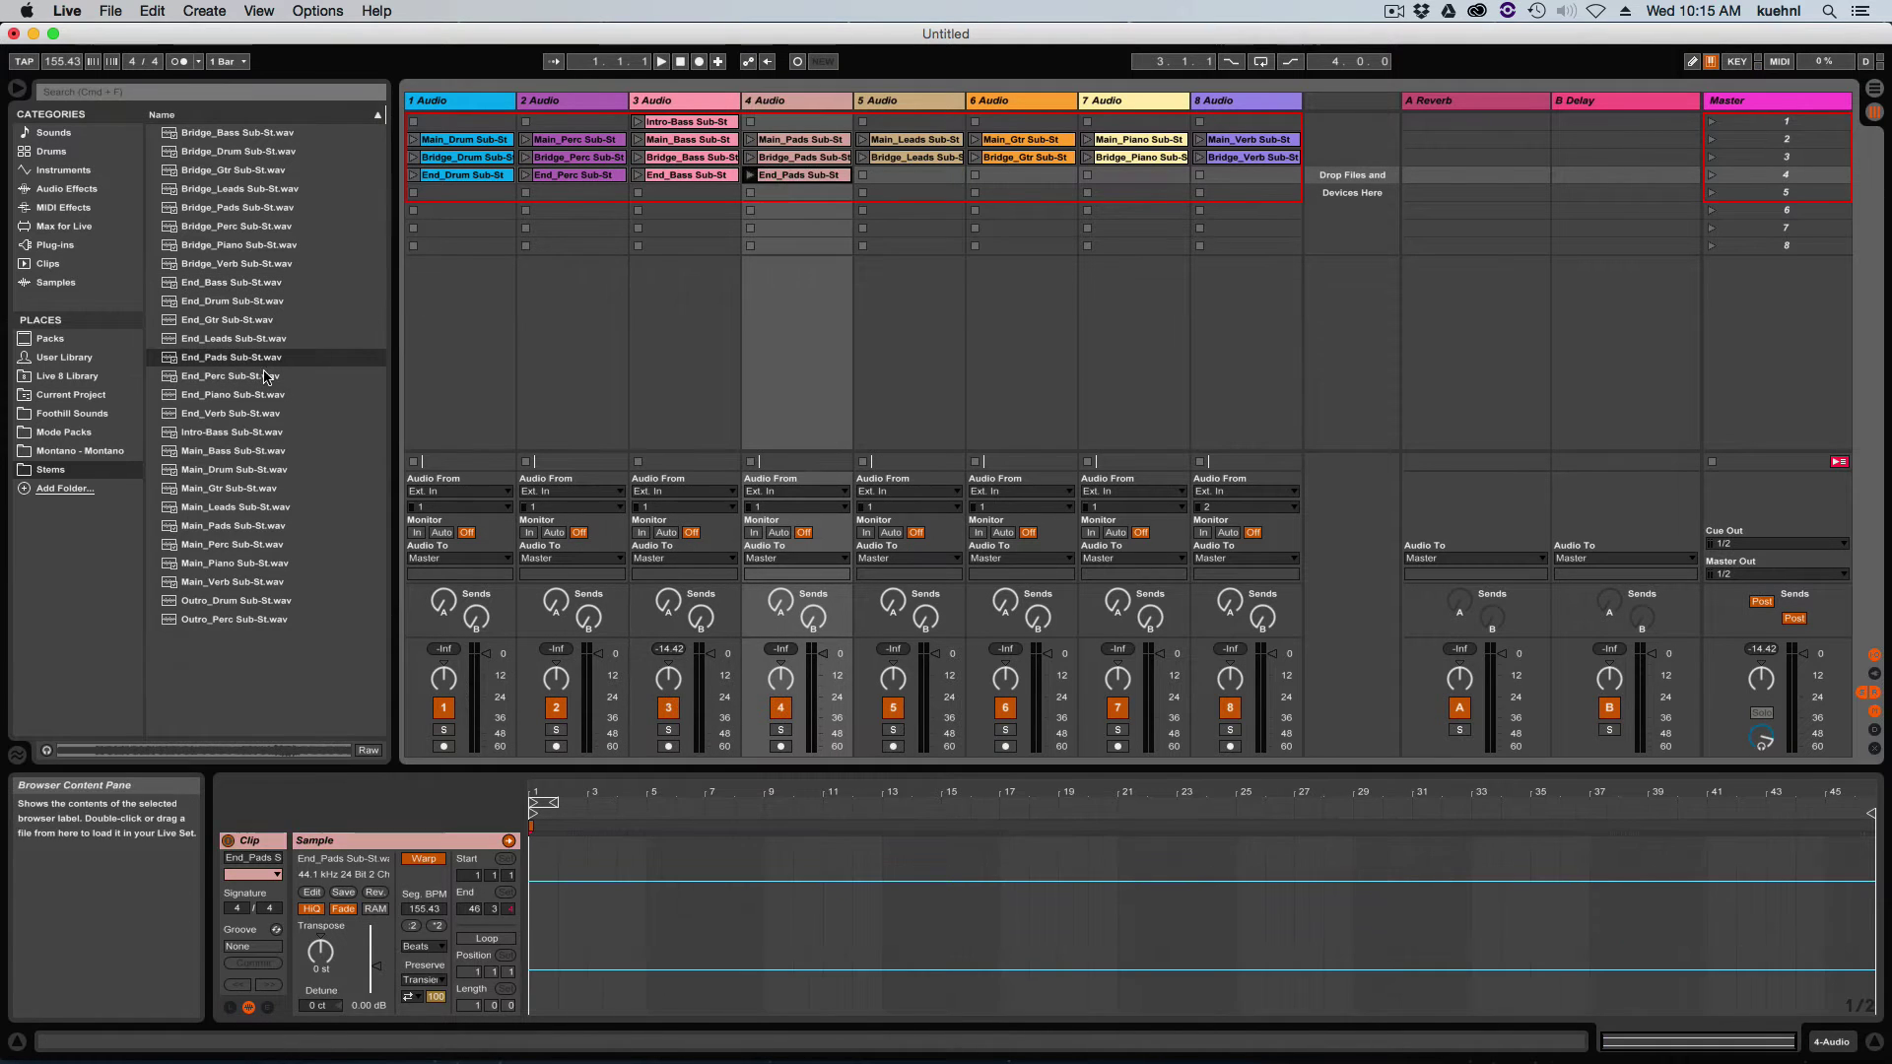
{"action": "double_click", "coordinate": [232, 338]}
{"action": "double_click", "coordinate": [232, 320]}
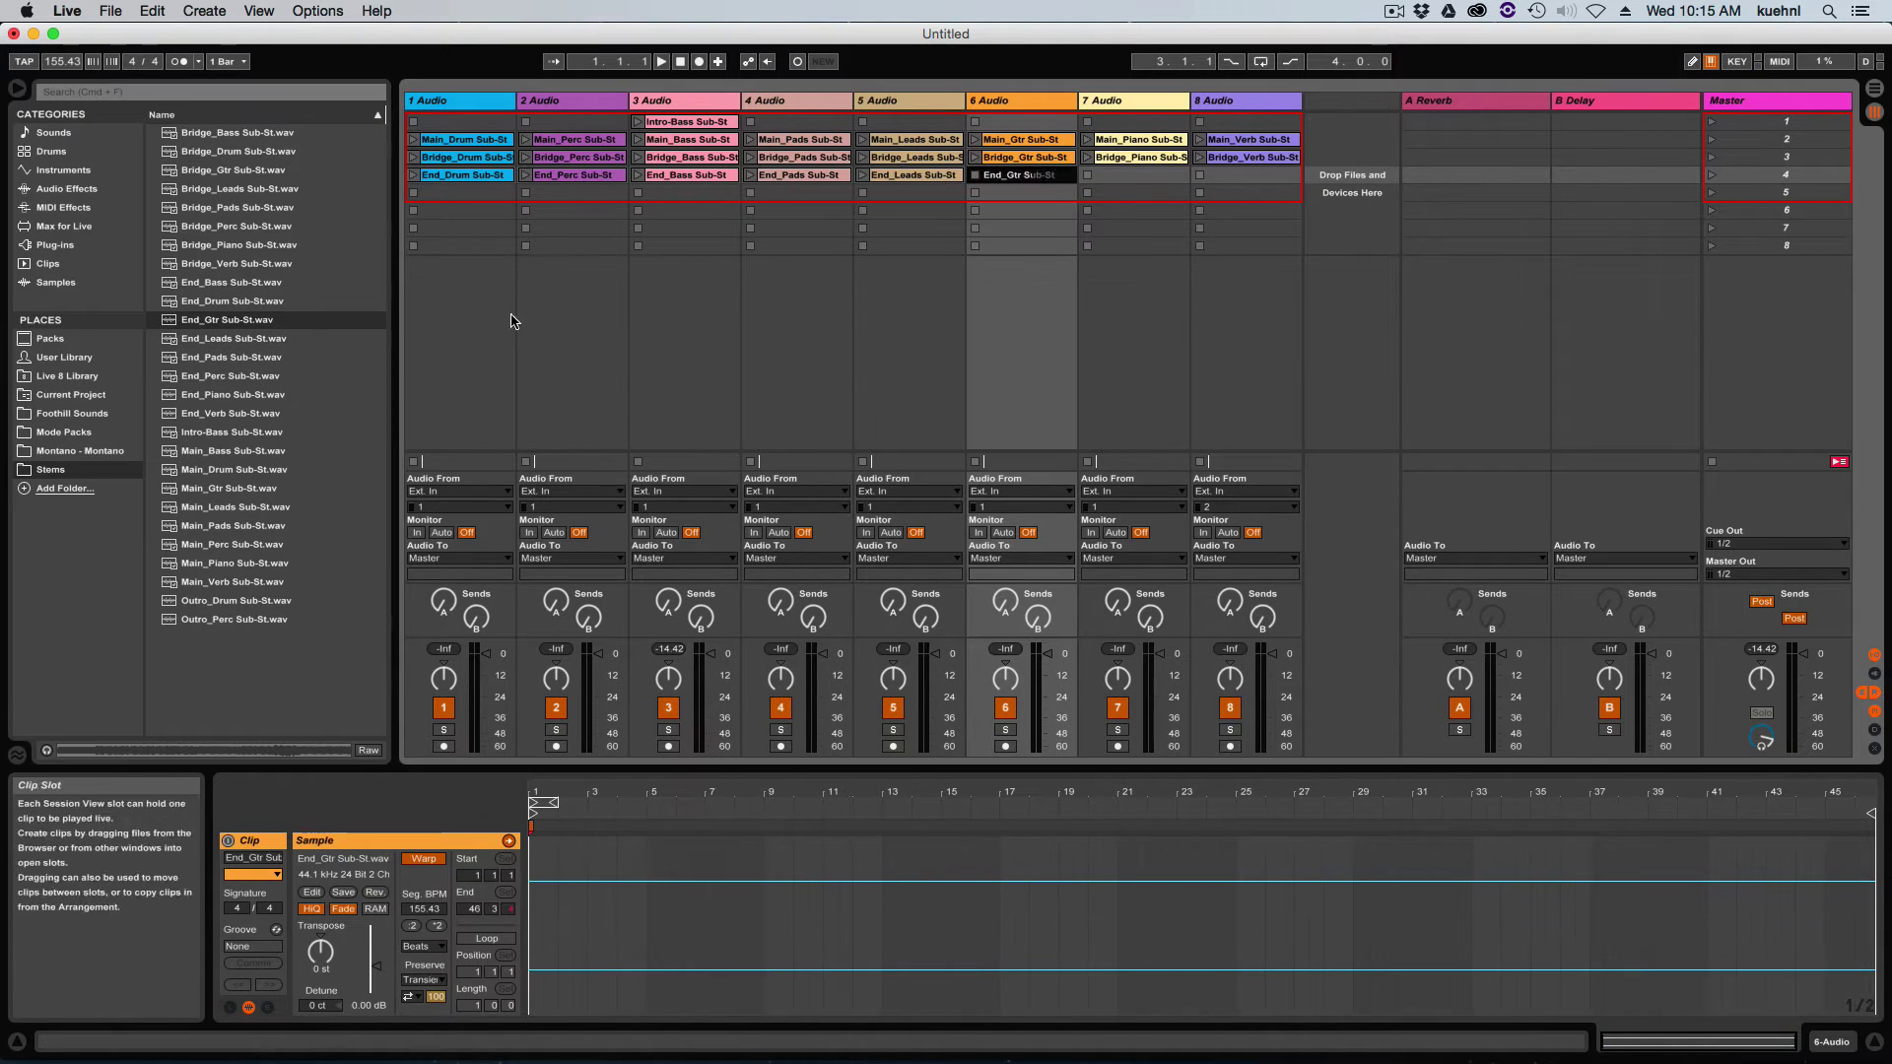
{"action": "double_click", "coordinate": [233, 394]}
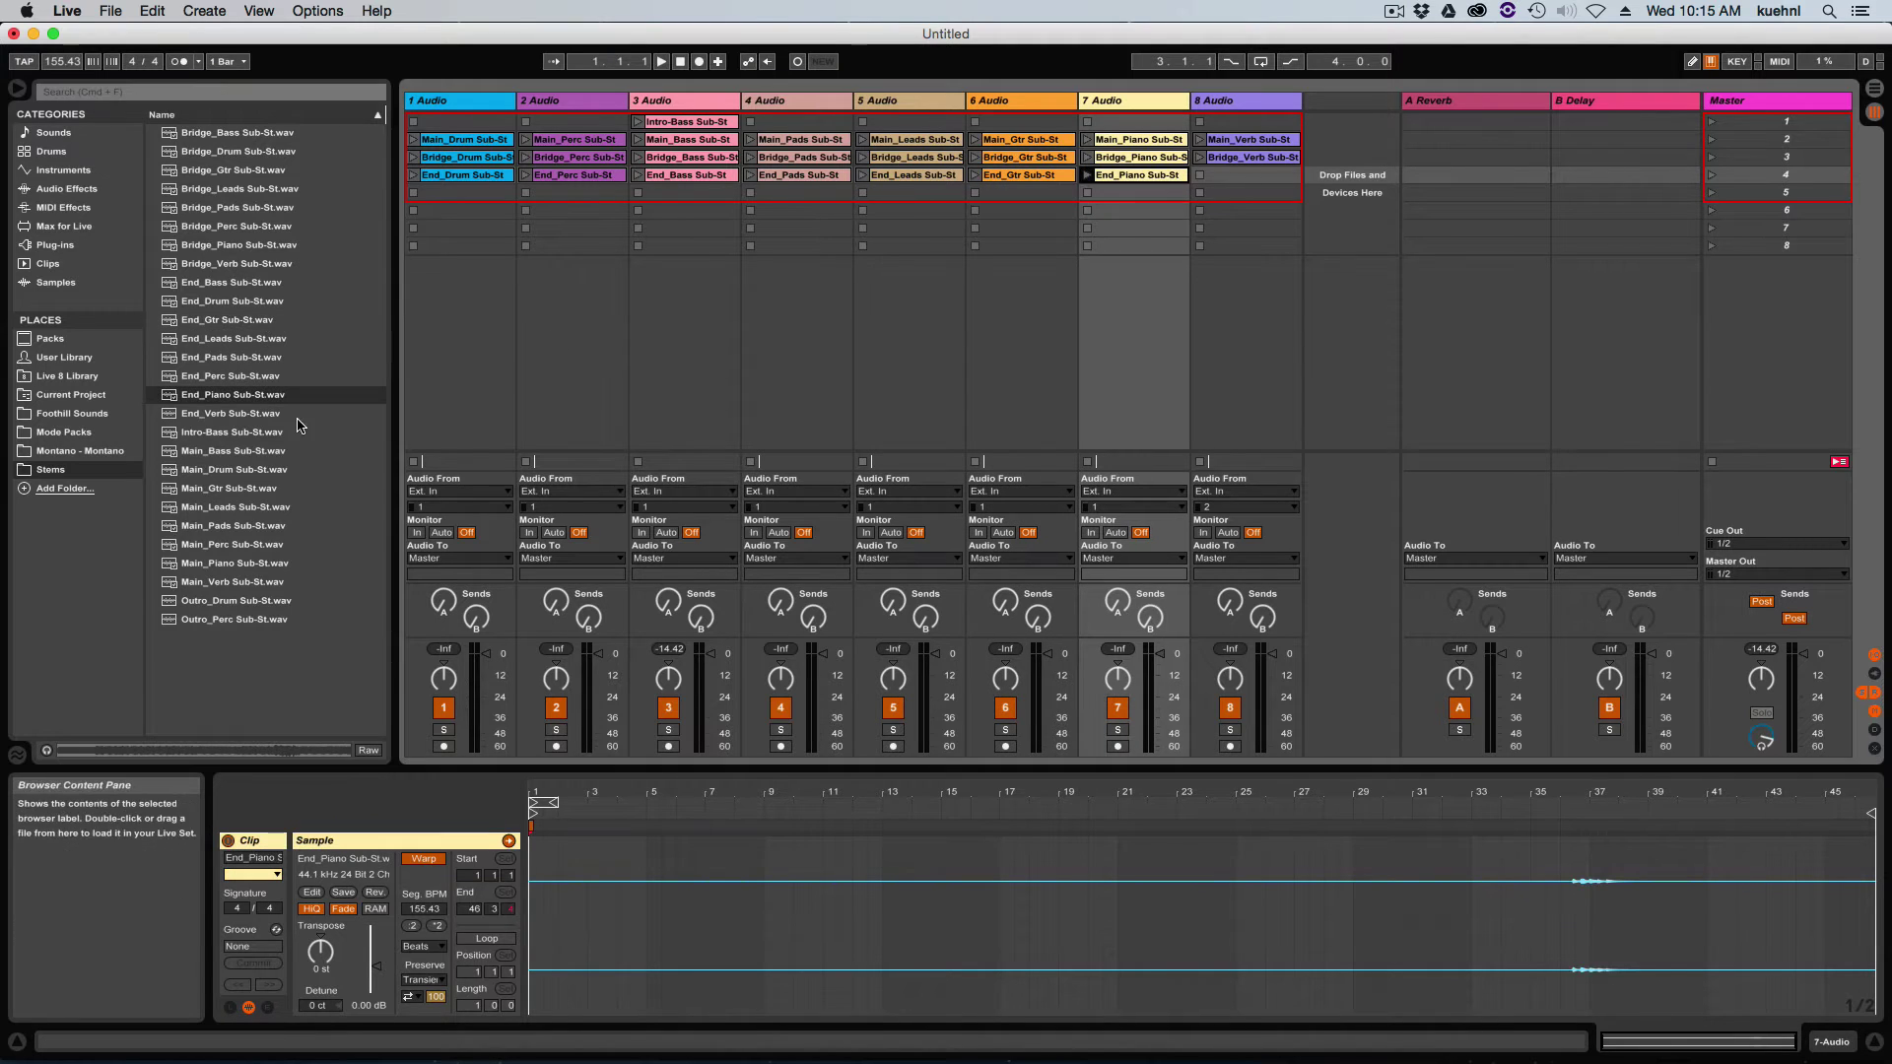
{"action": "left_click_drag", "start_coordinate": [252, 414], "coordinate": [1207, 176]}
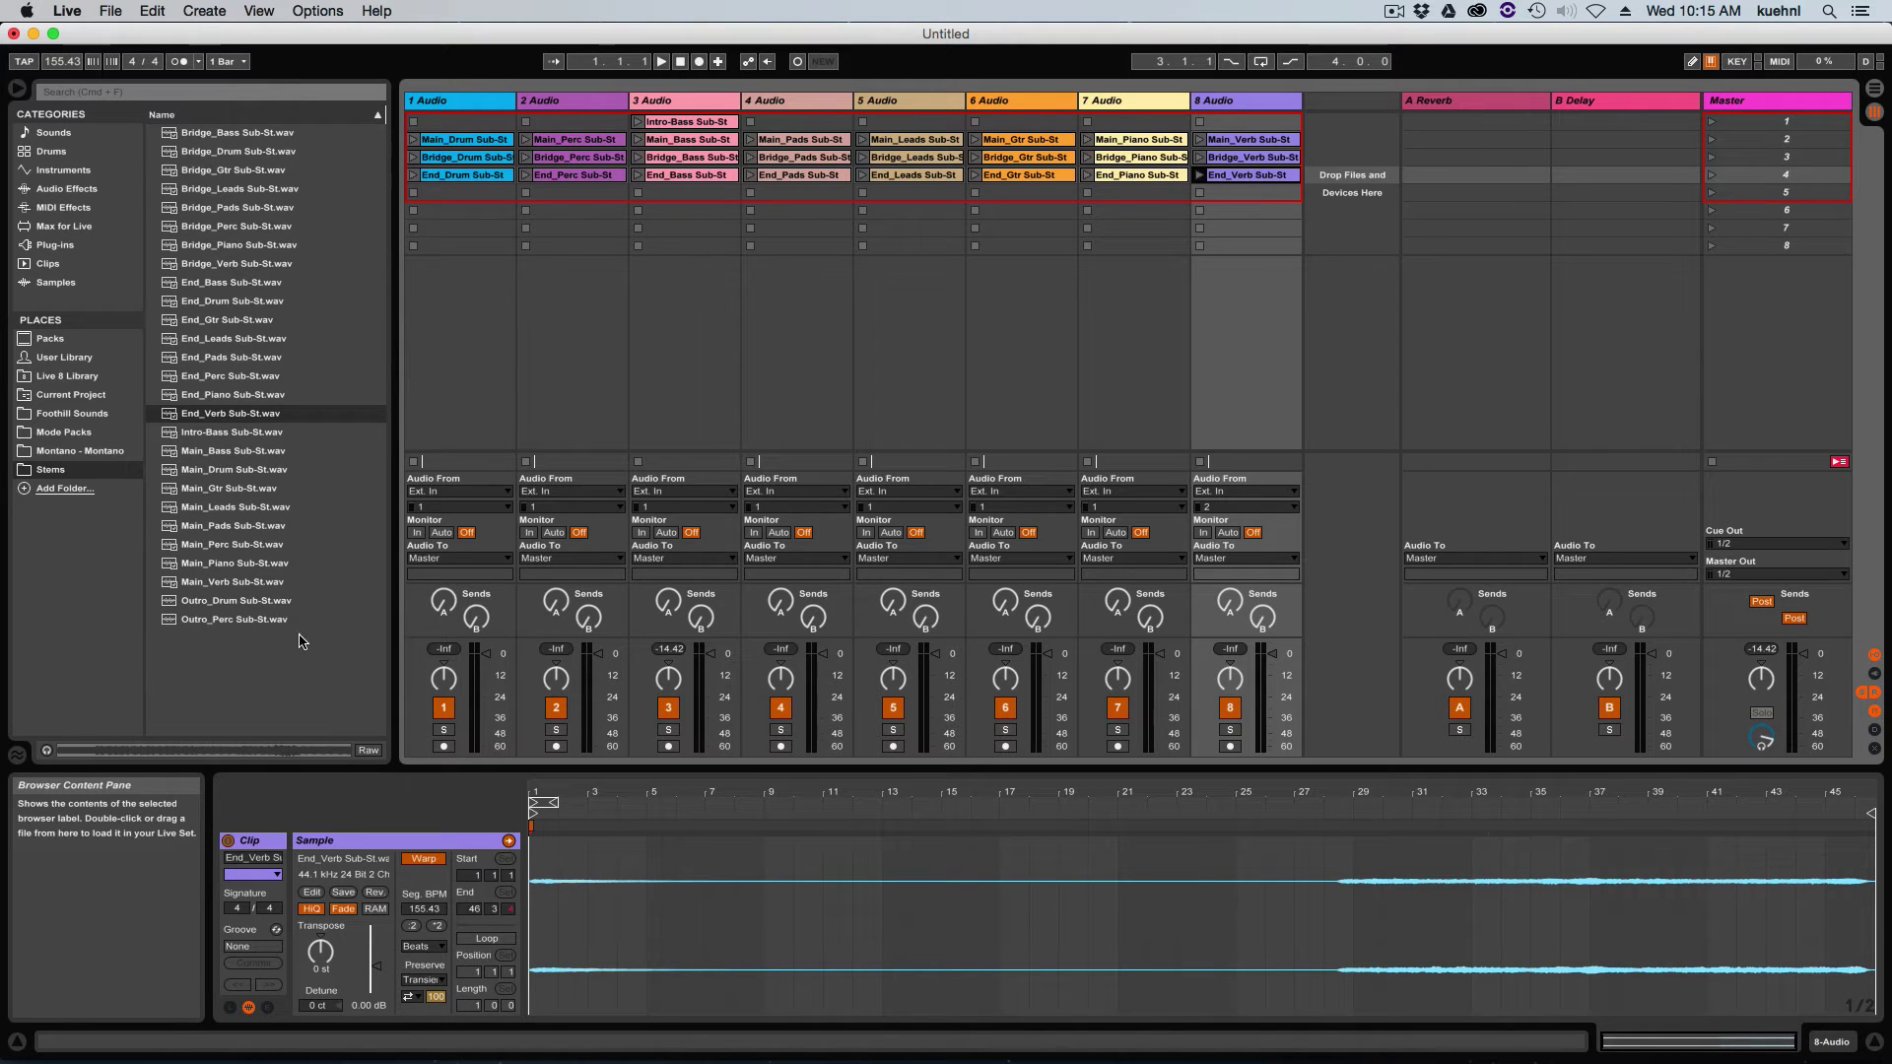
Place Outro_Drum and Outro_Perc into slot 5 of tracks 1 and 2
{"action": "left_click_drag", "start_coordinate": [236, 601], "coordinate": [455, 194]}
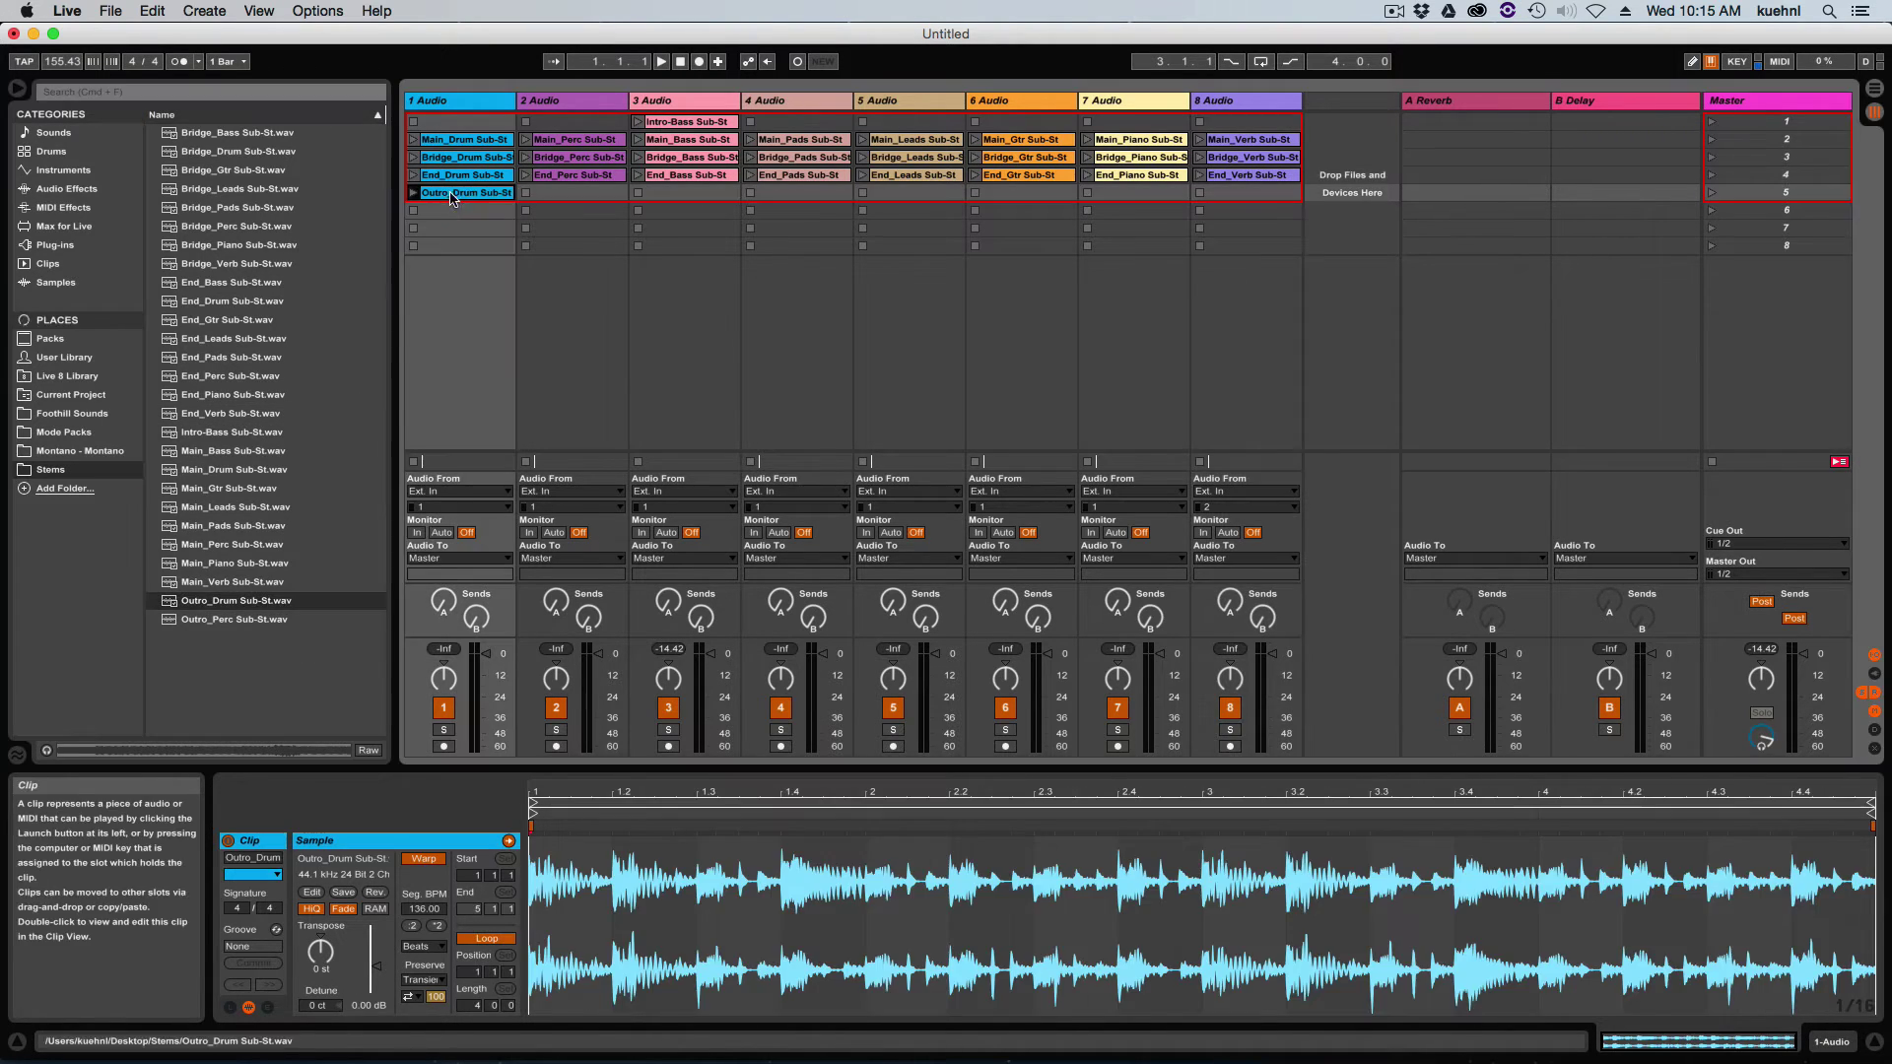
{"action": "left_click", "coordinate": [237, 619]}
{"action": "left_click_drag", "start_coordinate": [276, 567], "coordinate": [581, 194]}
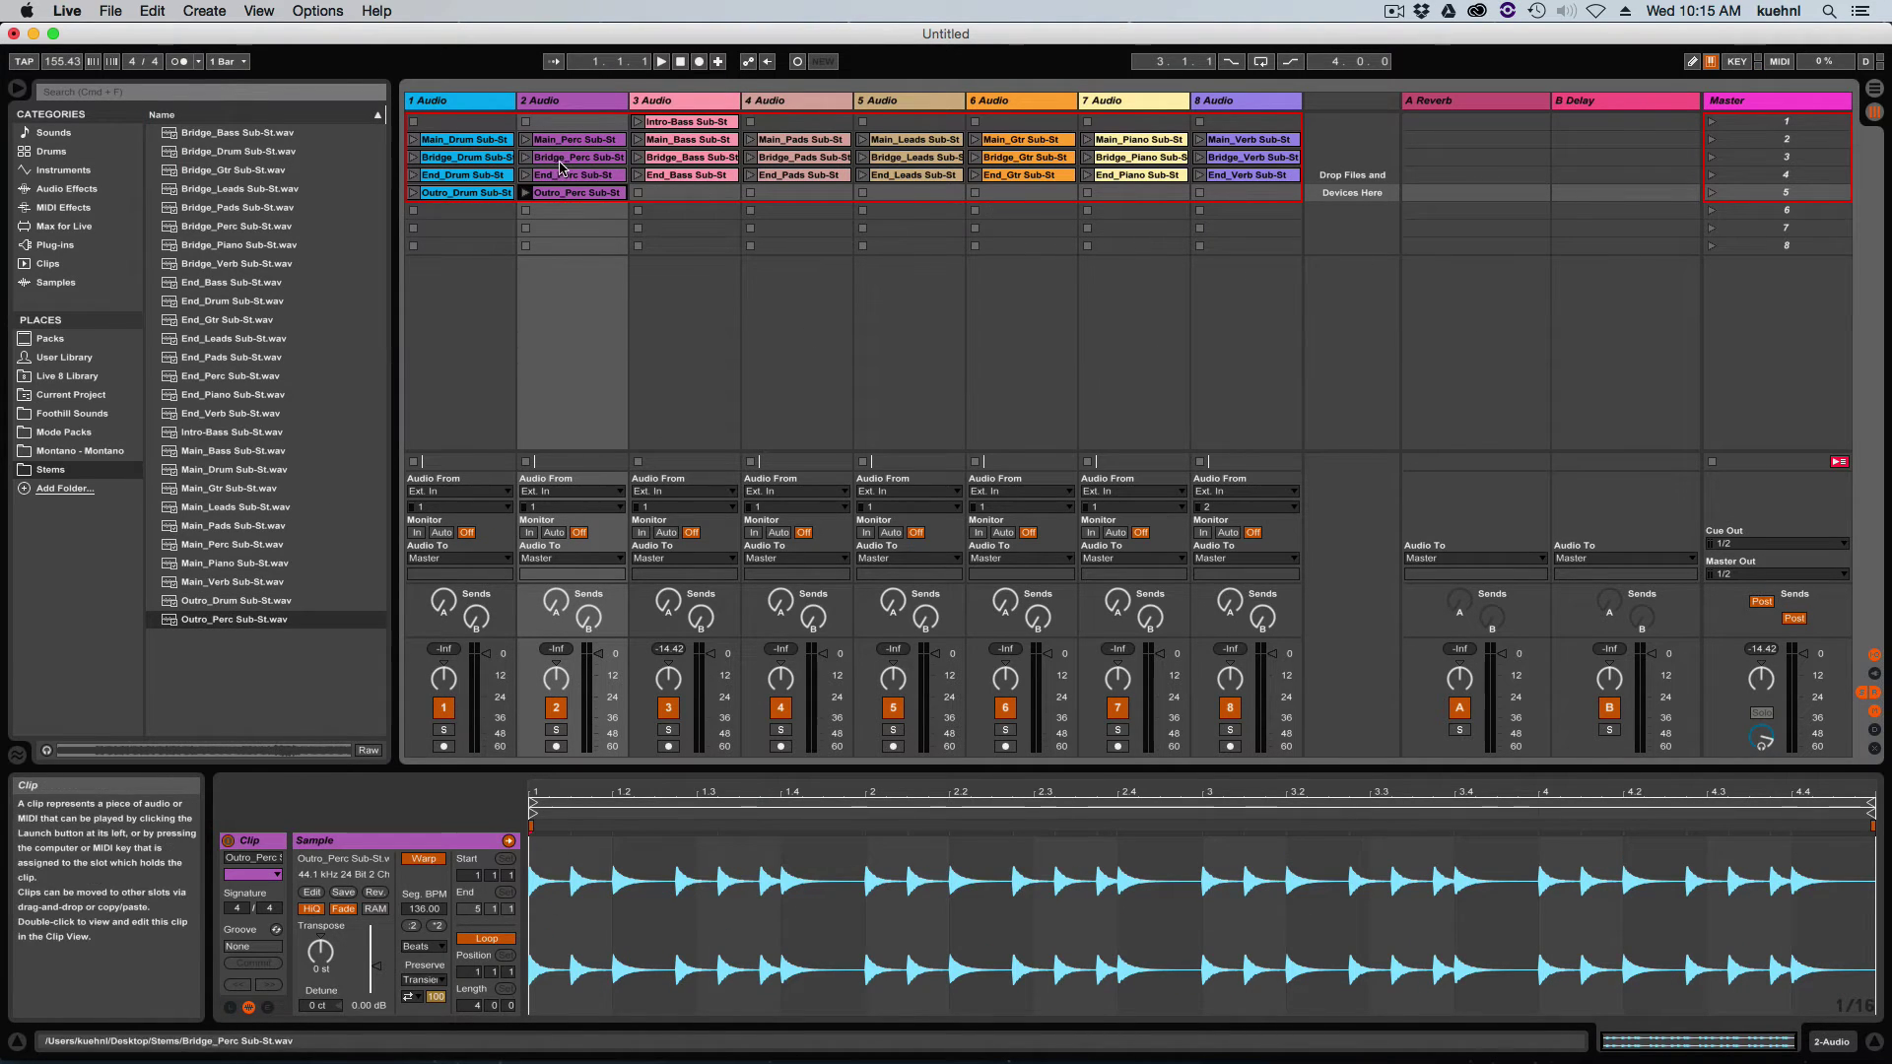
{"action": "left_click", "coordinate": [455, 102]}
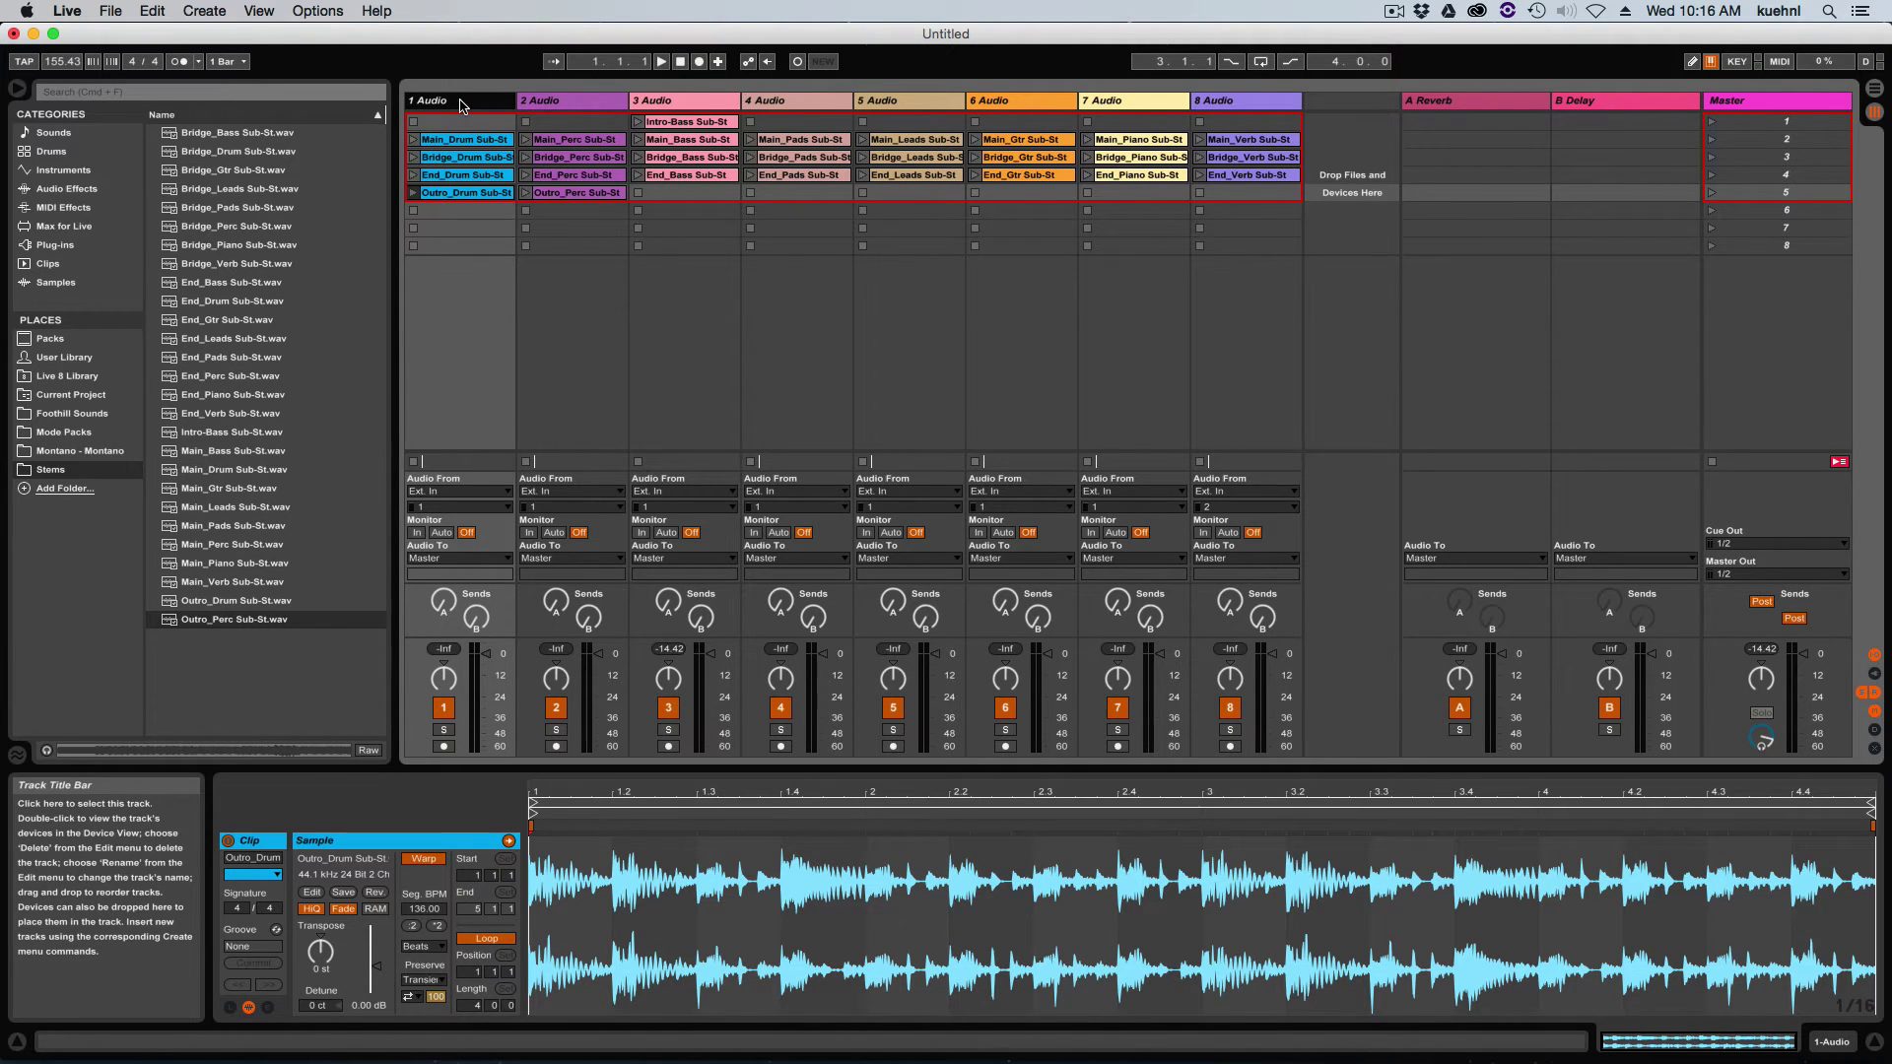
Rename the eight tracks Drums through Verb, then name scenes 1–4 Intro, Main, Bridge and End
{"action": "type", "text": "ums\tPerc\tBass\tPads\t"}
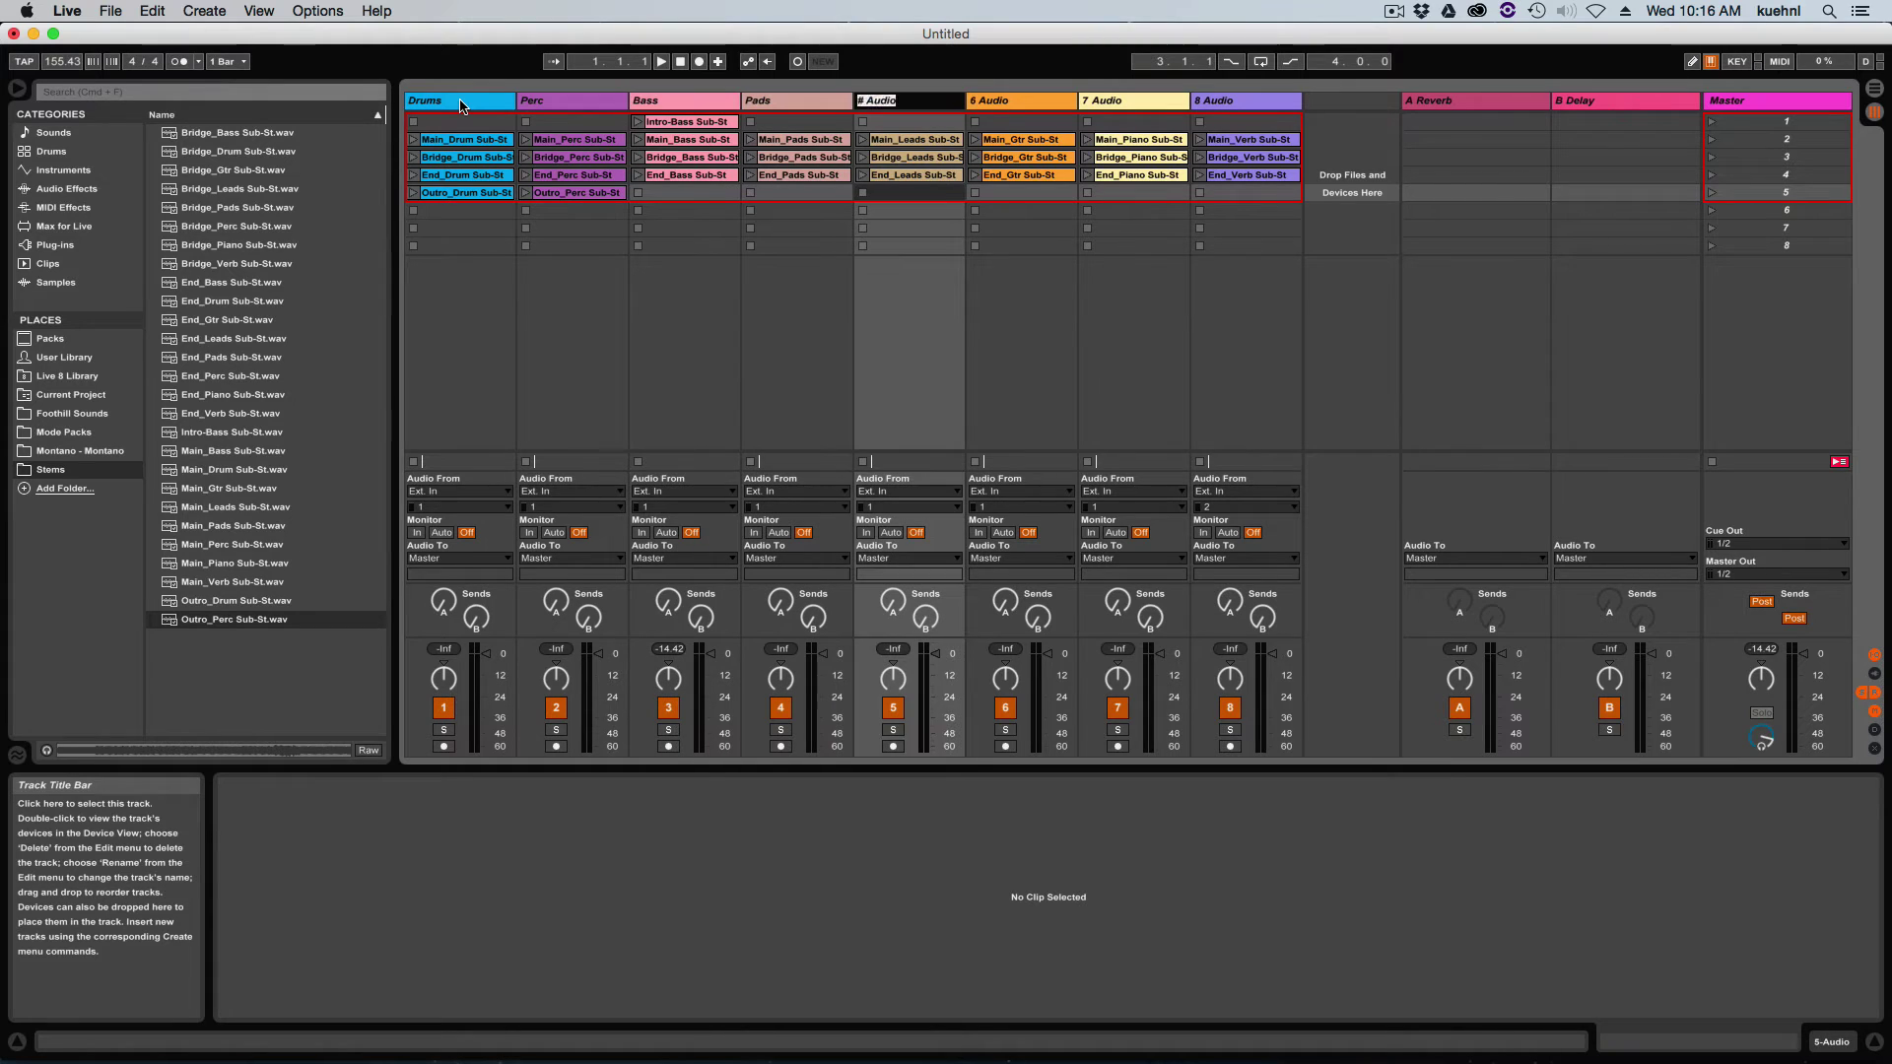
{"action": "type", "text": "Leads\tGtr\tPiano\tVerb"}
{"action": "key", "text": "Escape"}
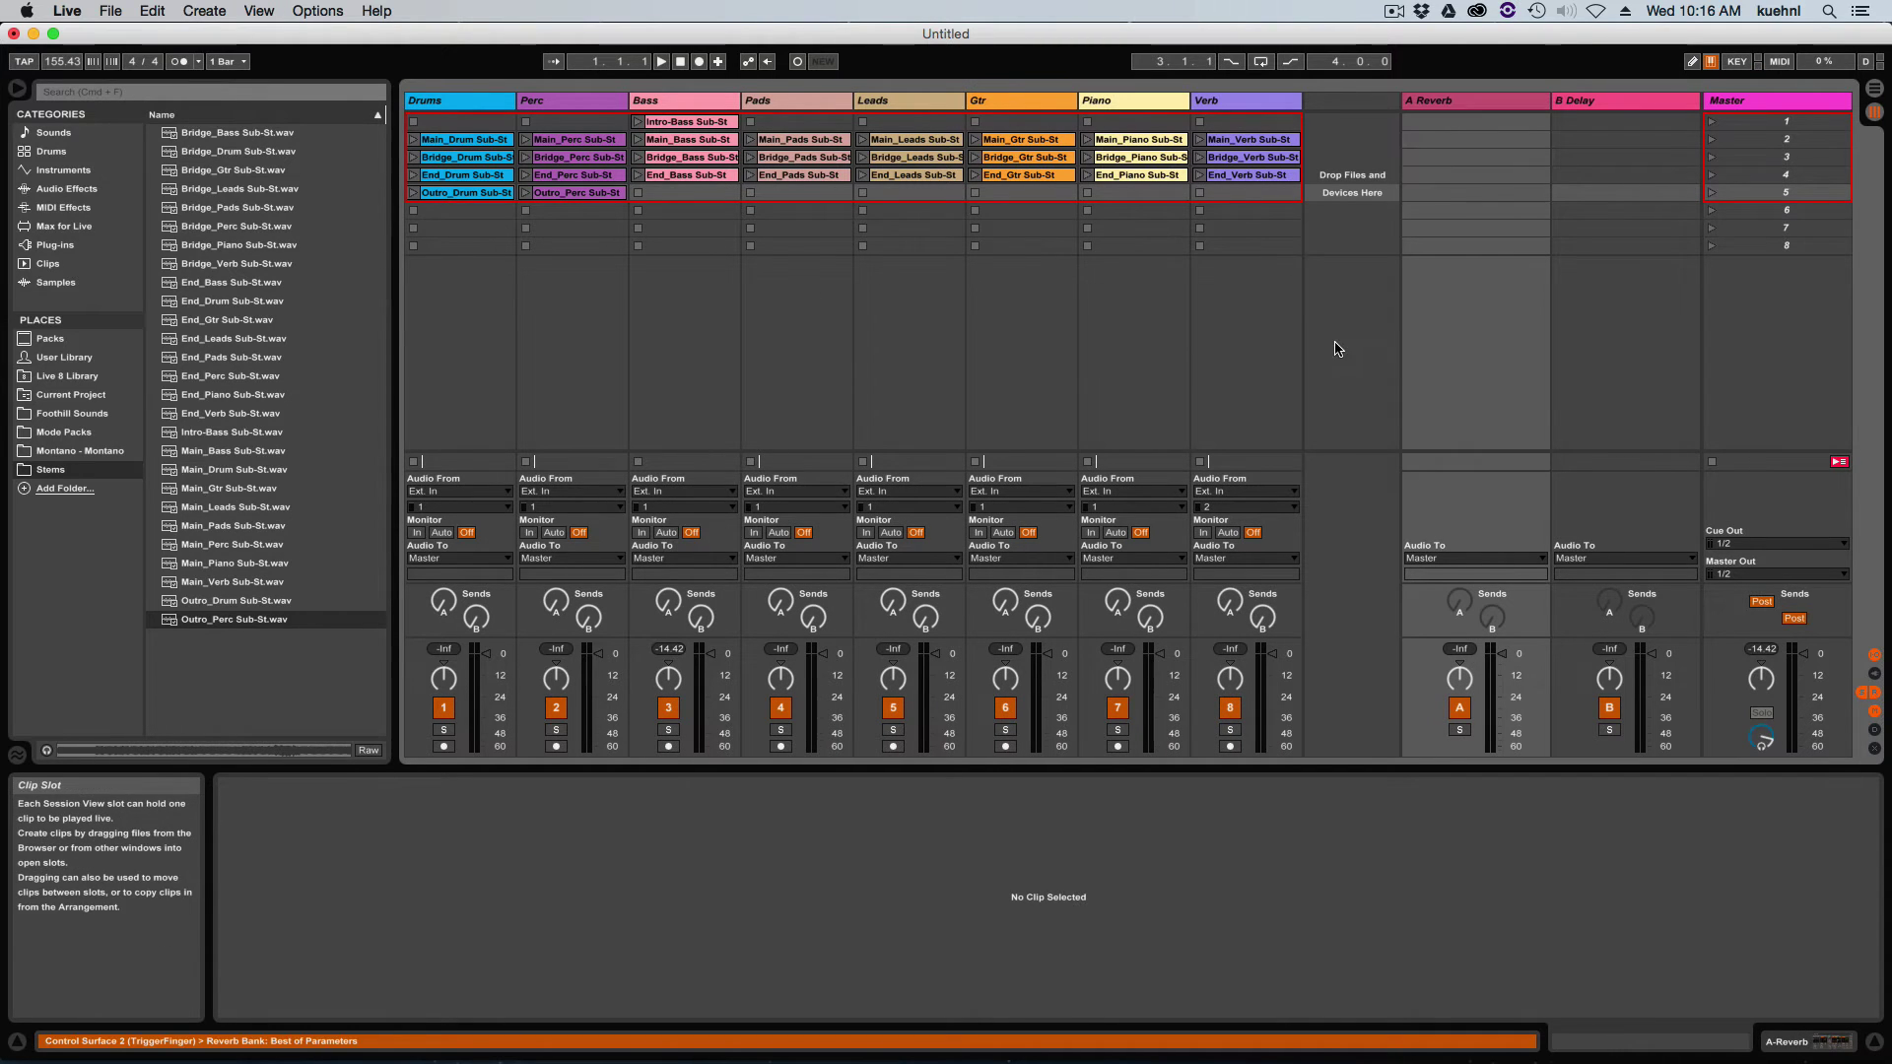
{"action": "left_click", "coordinate": [1794, 123]}
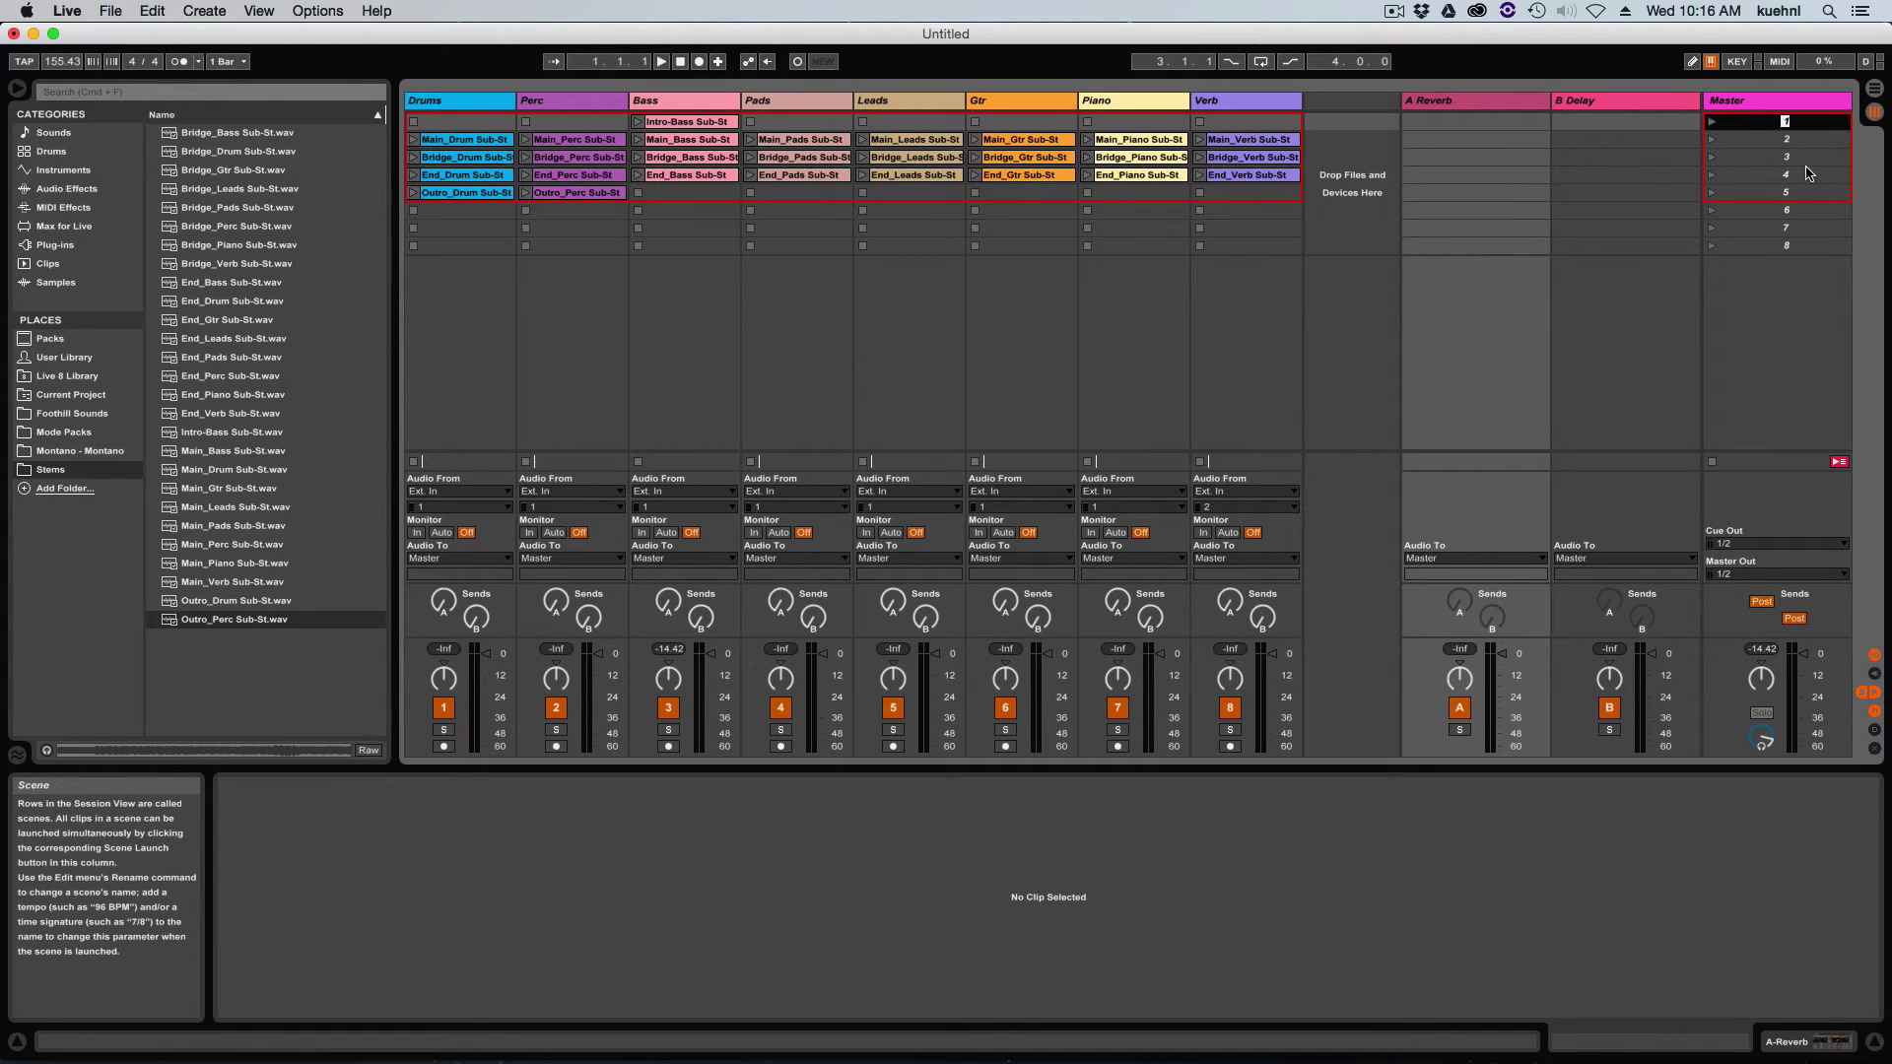
{"action": "type", "text": "Intro"}
{"action": "key", "text": "Tab"}
{"action": "type", "text": "Main"}
{"action": "key", "text": "Tab"}
{"action": "type", "text": "Bridge"}
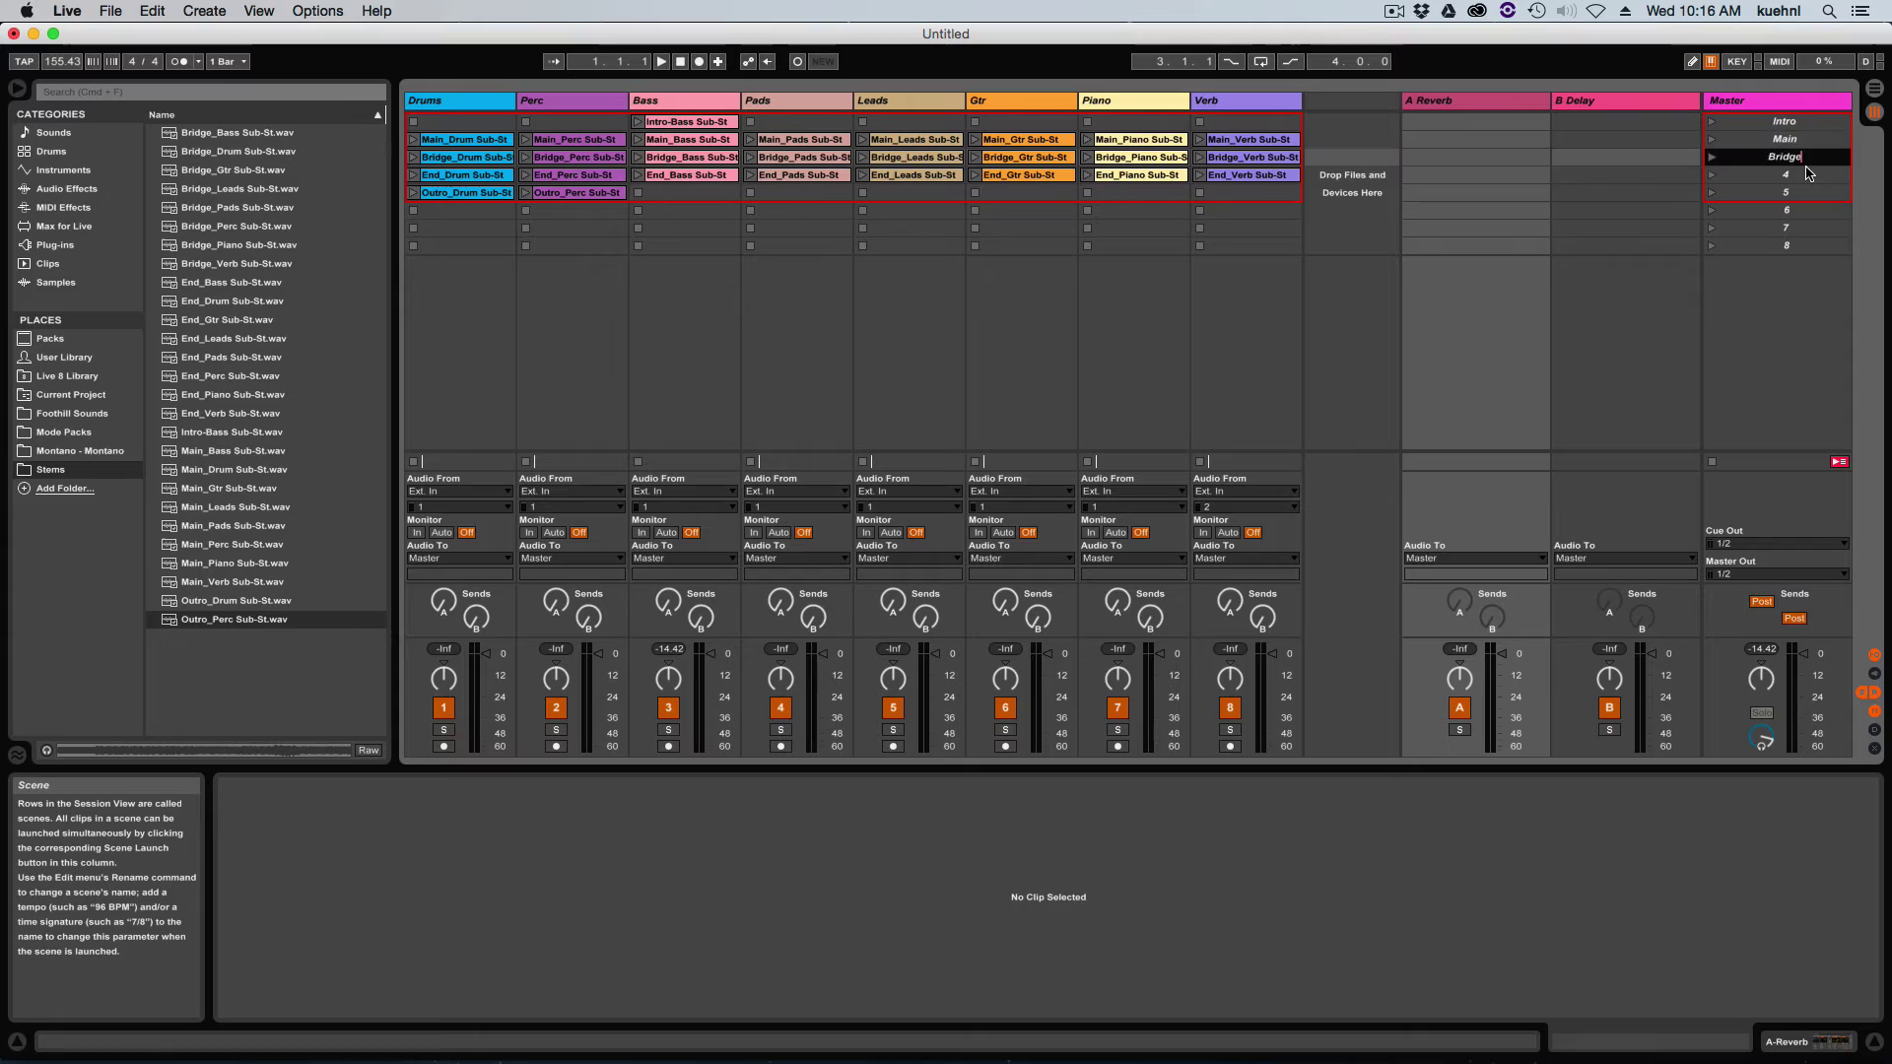
{"action": "key", "text": "Tab"}
{"action": "type", "text": "End"}
{"action": "key", "text": "Tab"}
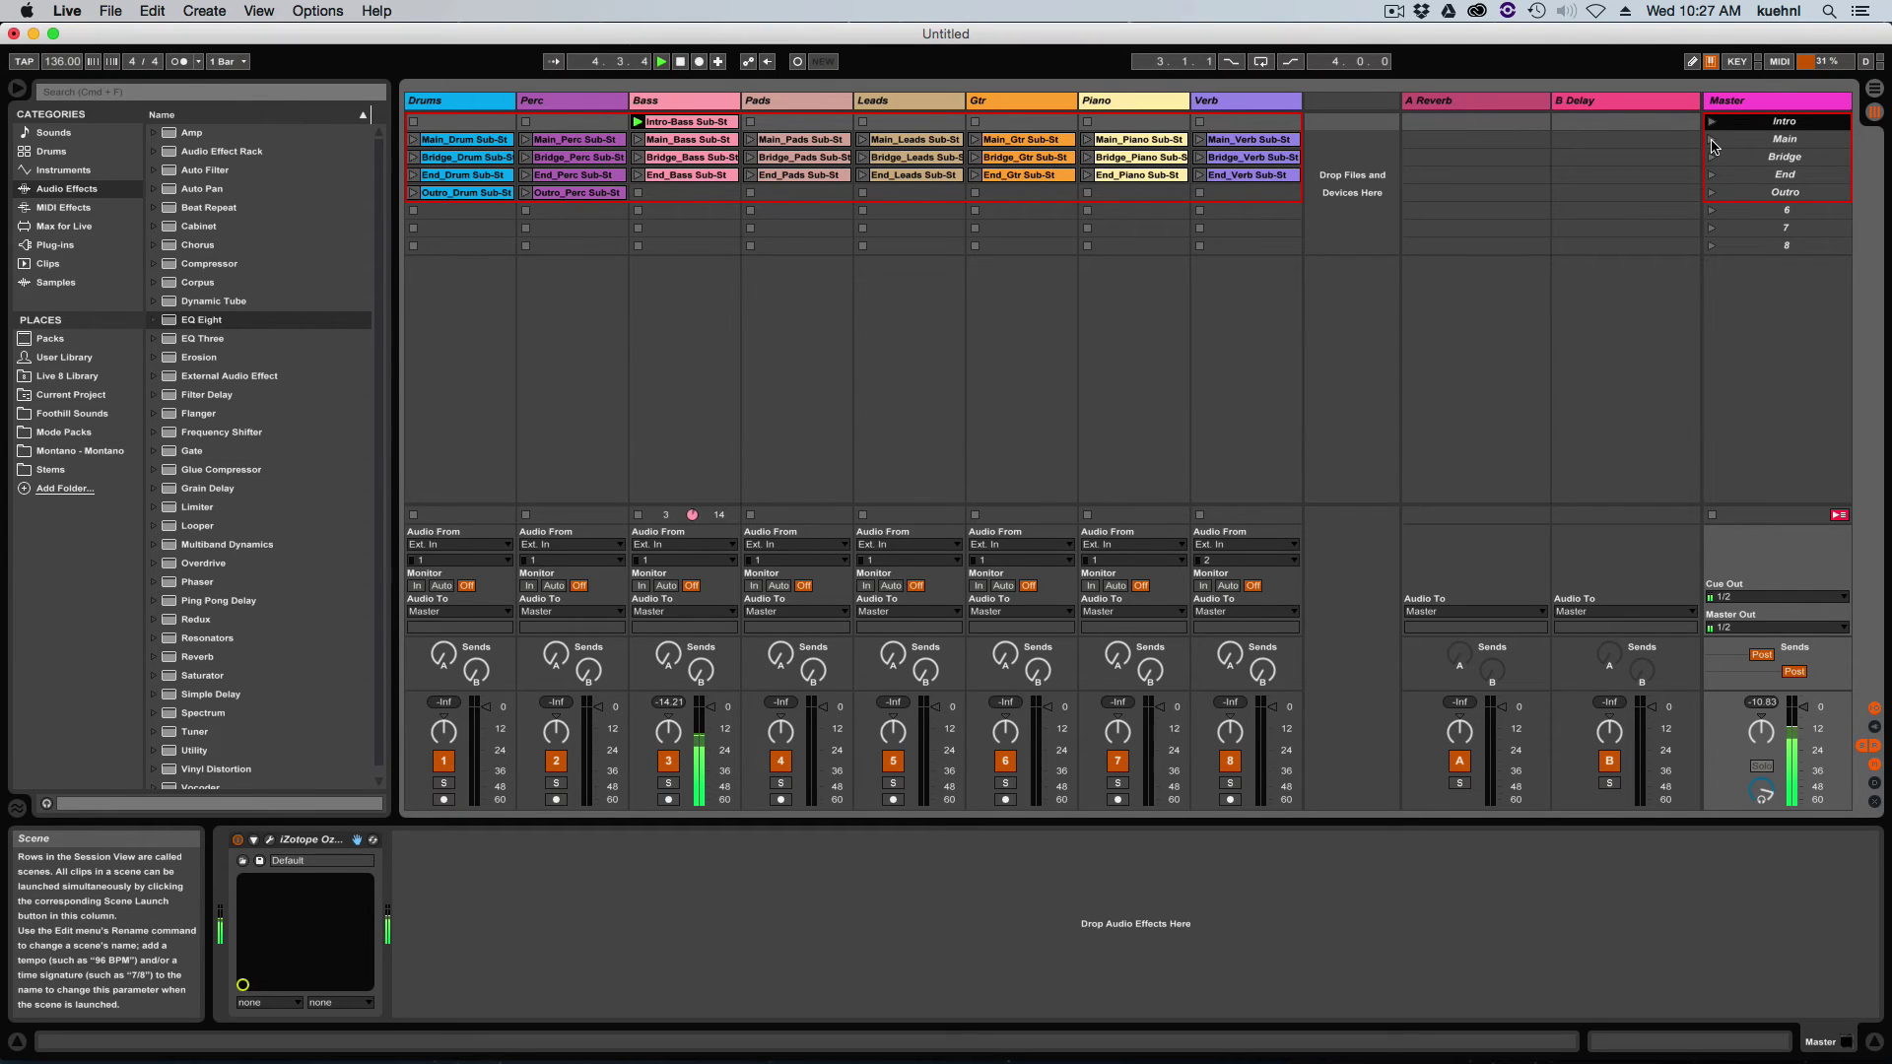
Launch the Main scene, then switch to the Bridge scene
{"action": "left_click", "coordinate": [1711, 146]}
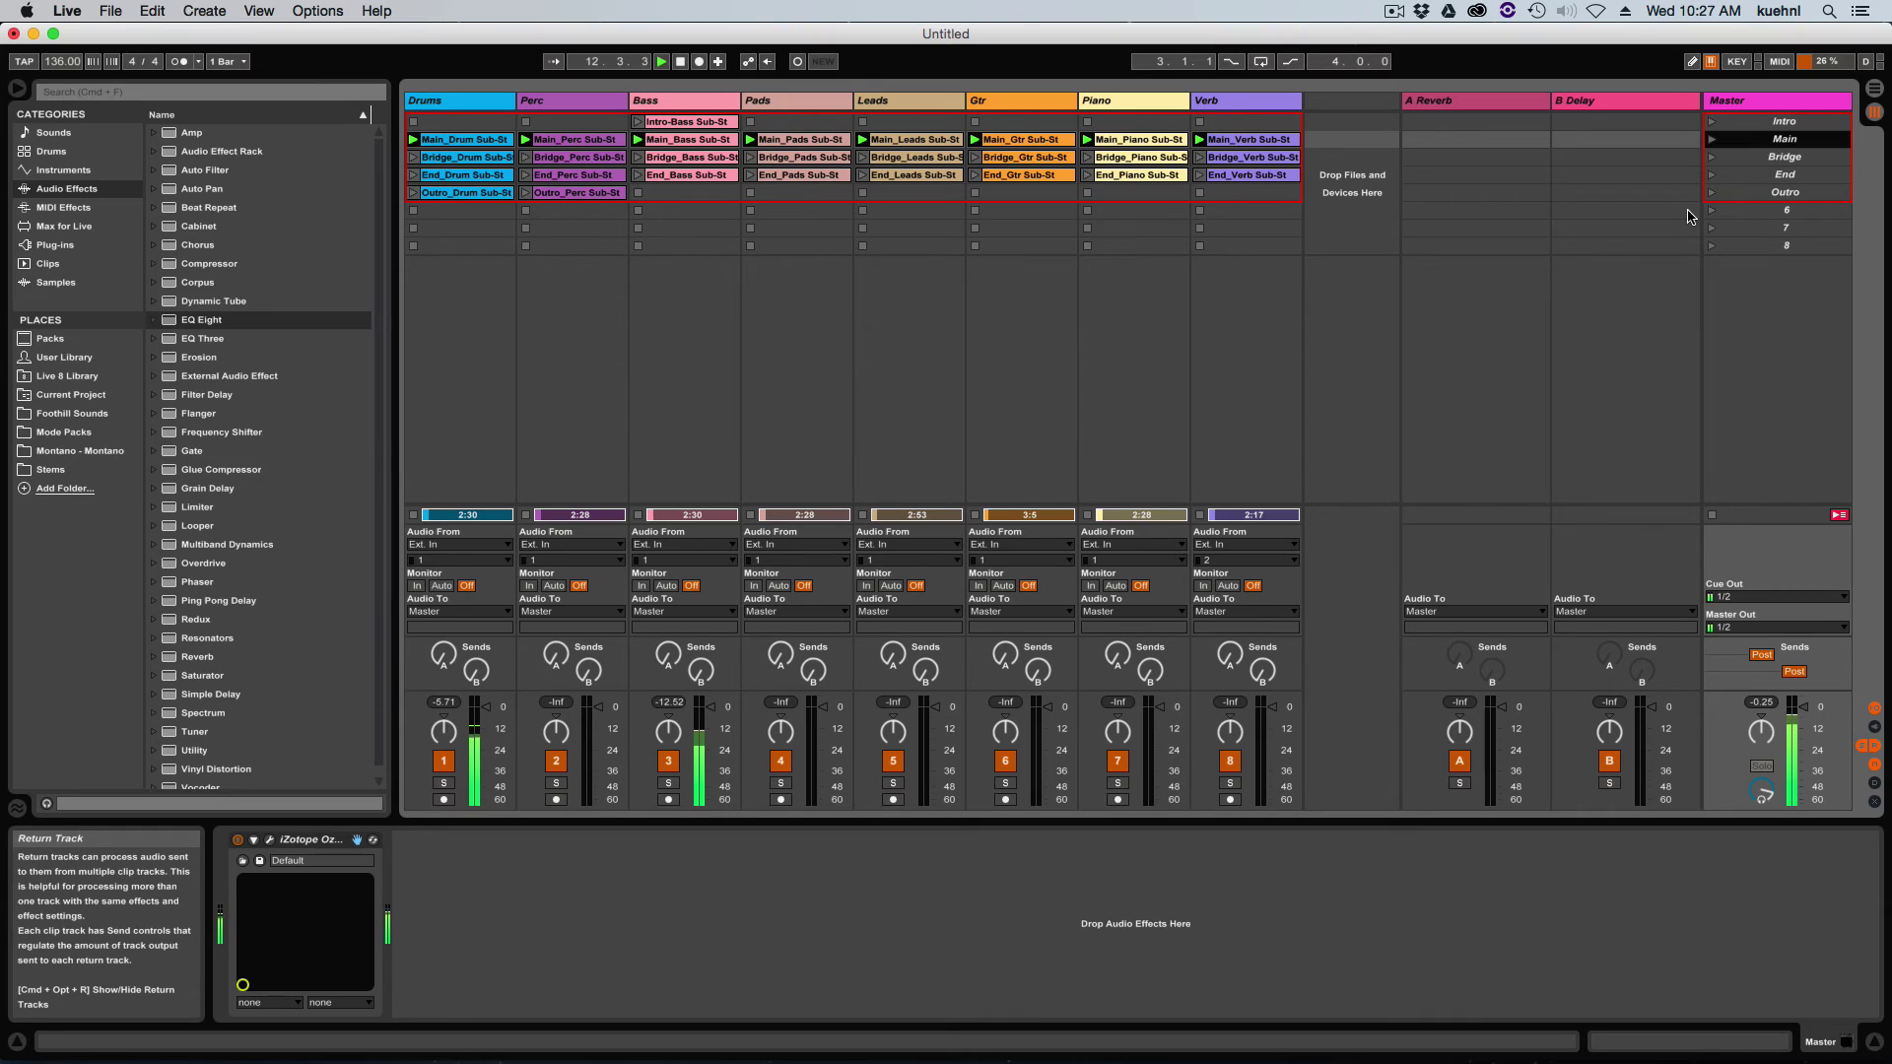
{"action": "left_click", "coordinate": [1711, 157]}
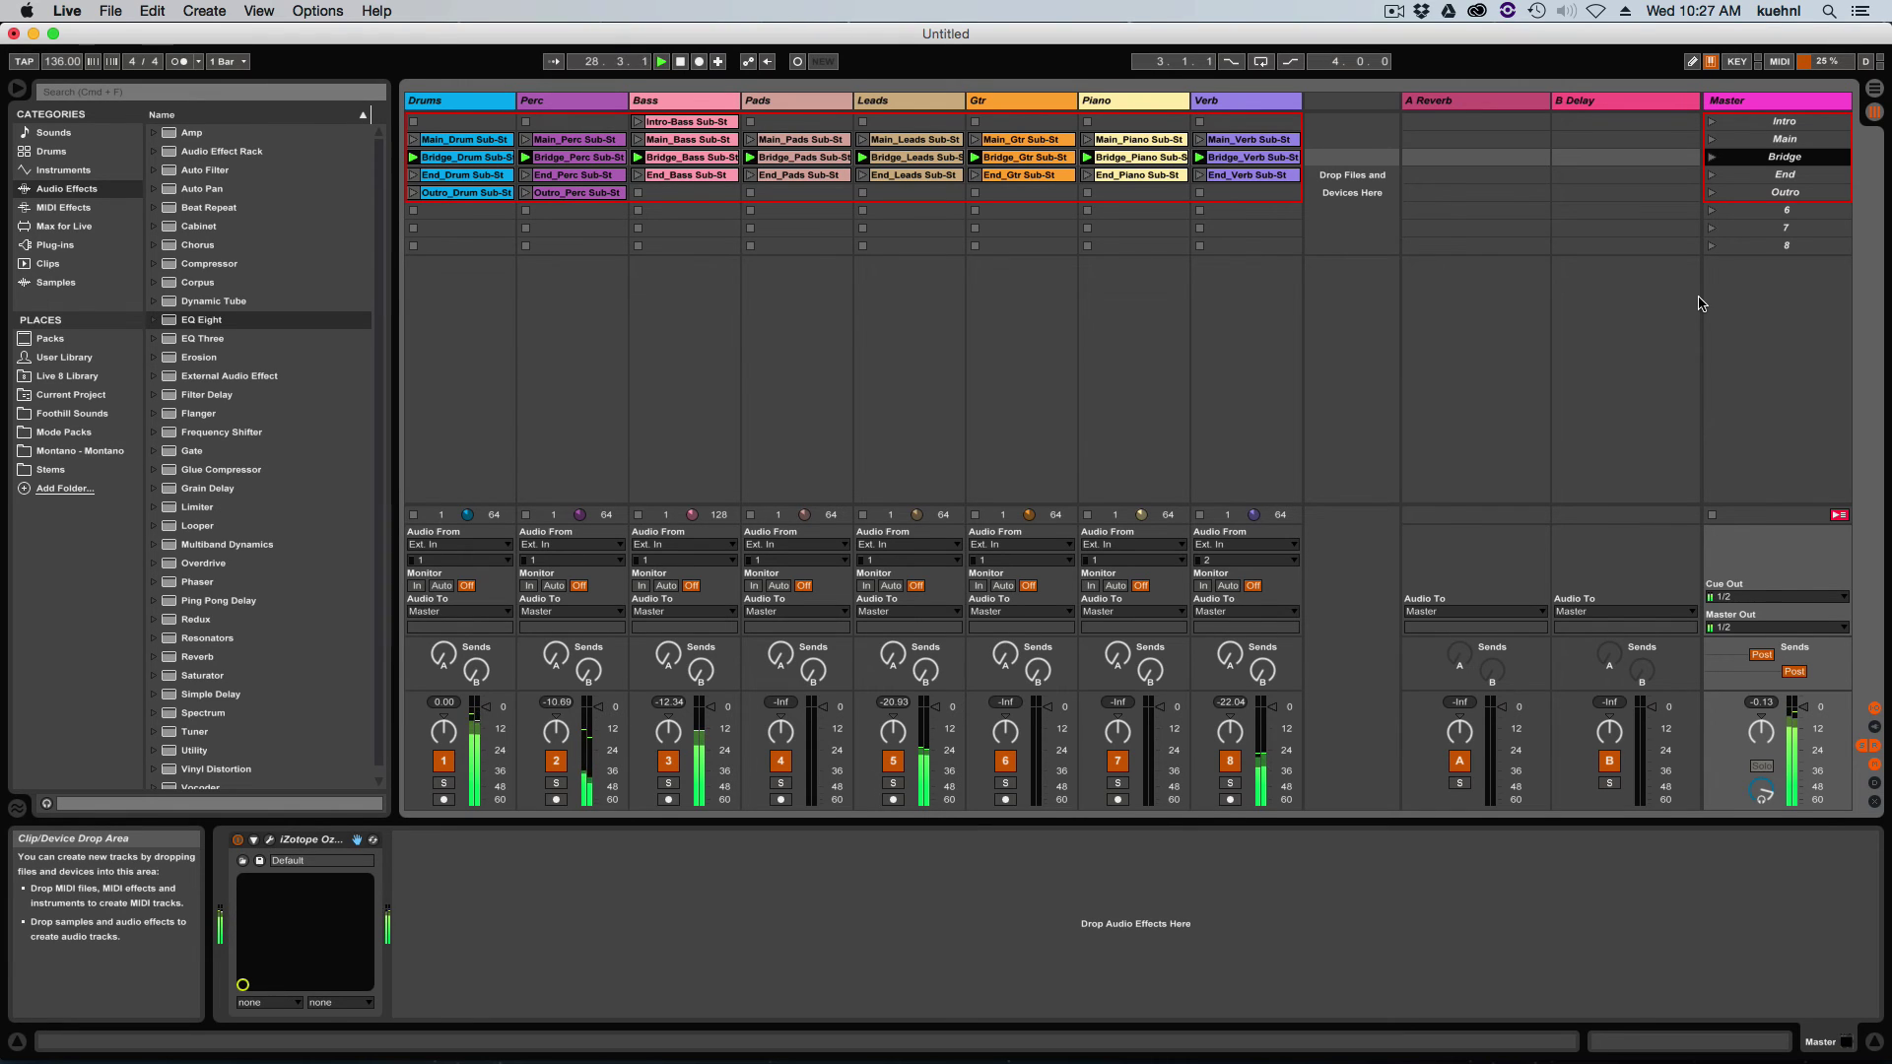
Launch the End scene, then Outro, then empty scene 6 to stop all clips
{"action": "left_click", "coordinate": [1711, 180]}
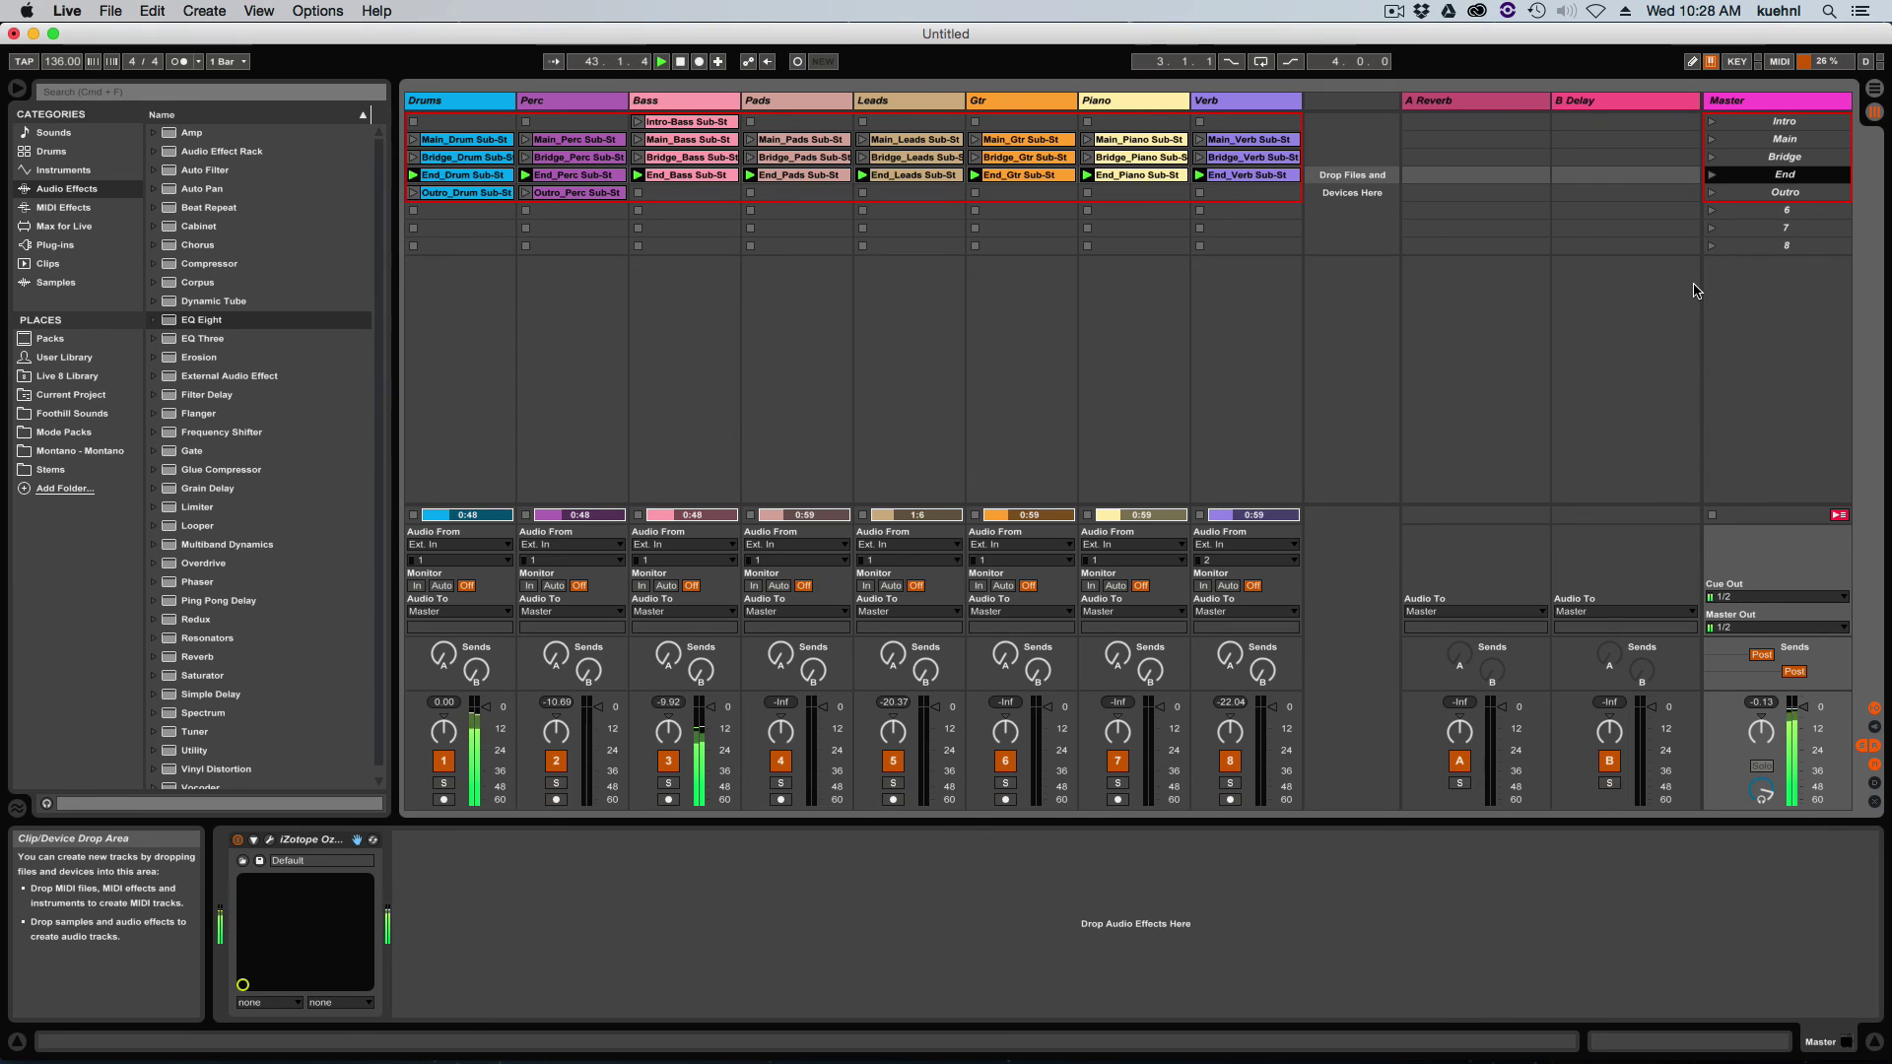
{"action": "left_click", "coordinate": [1713, 192]}
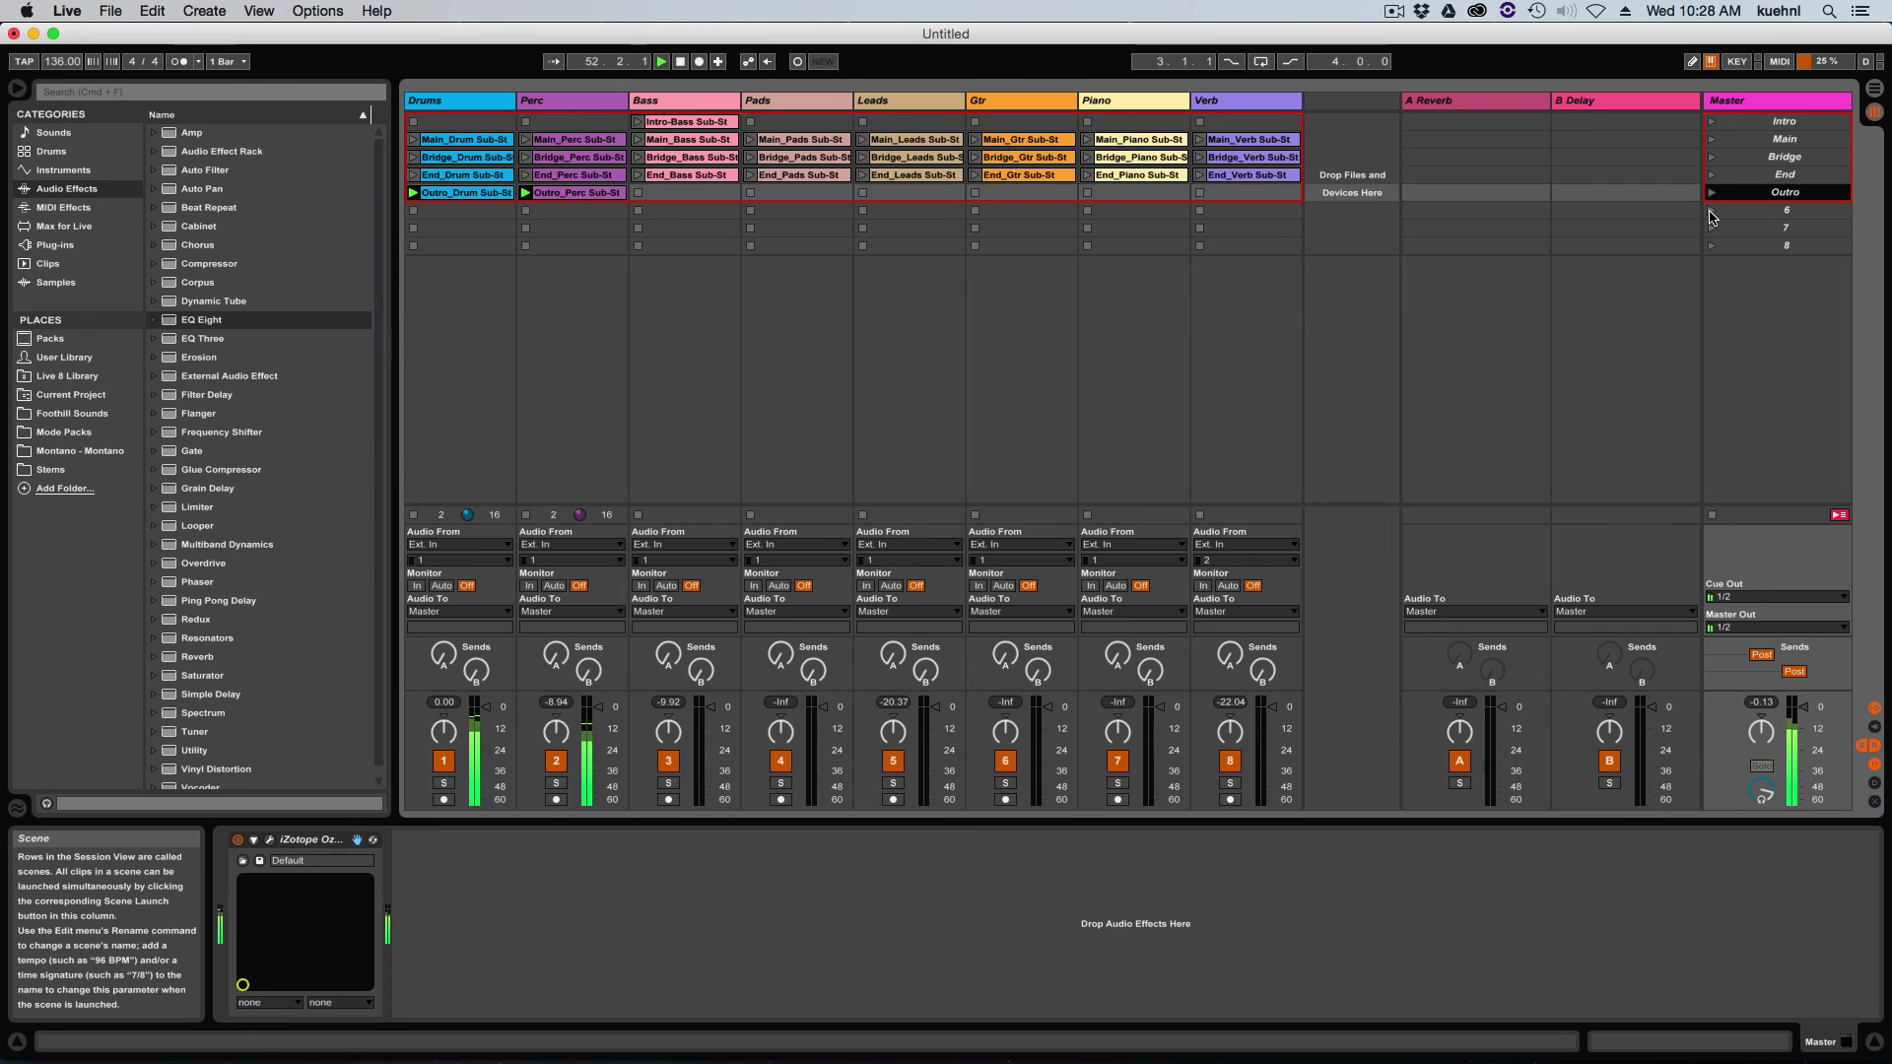
{"action": "left_click", "coordinate": [1711, 211]}
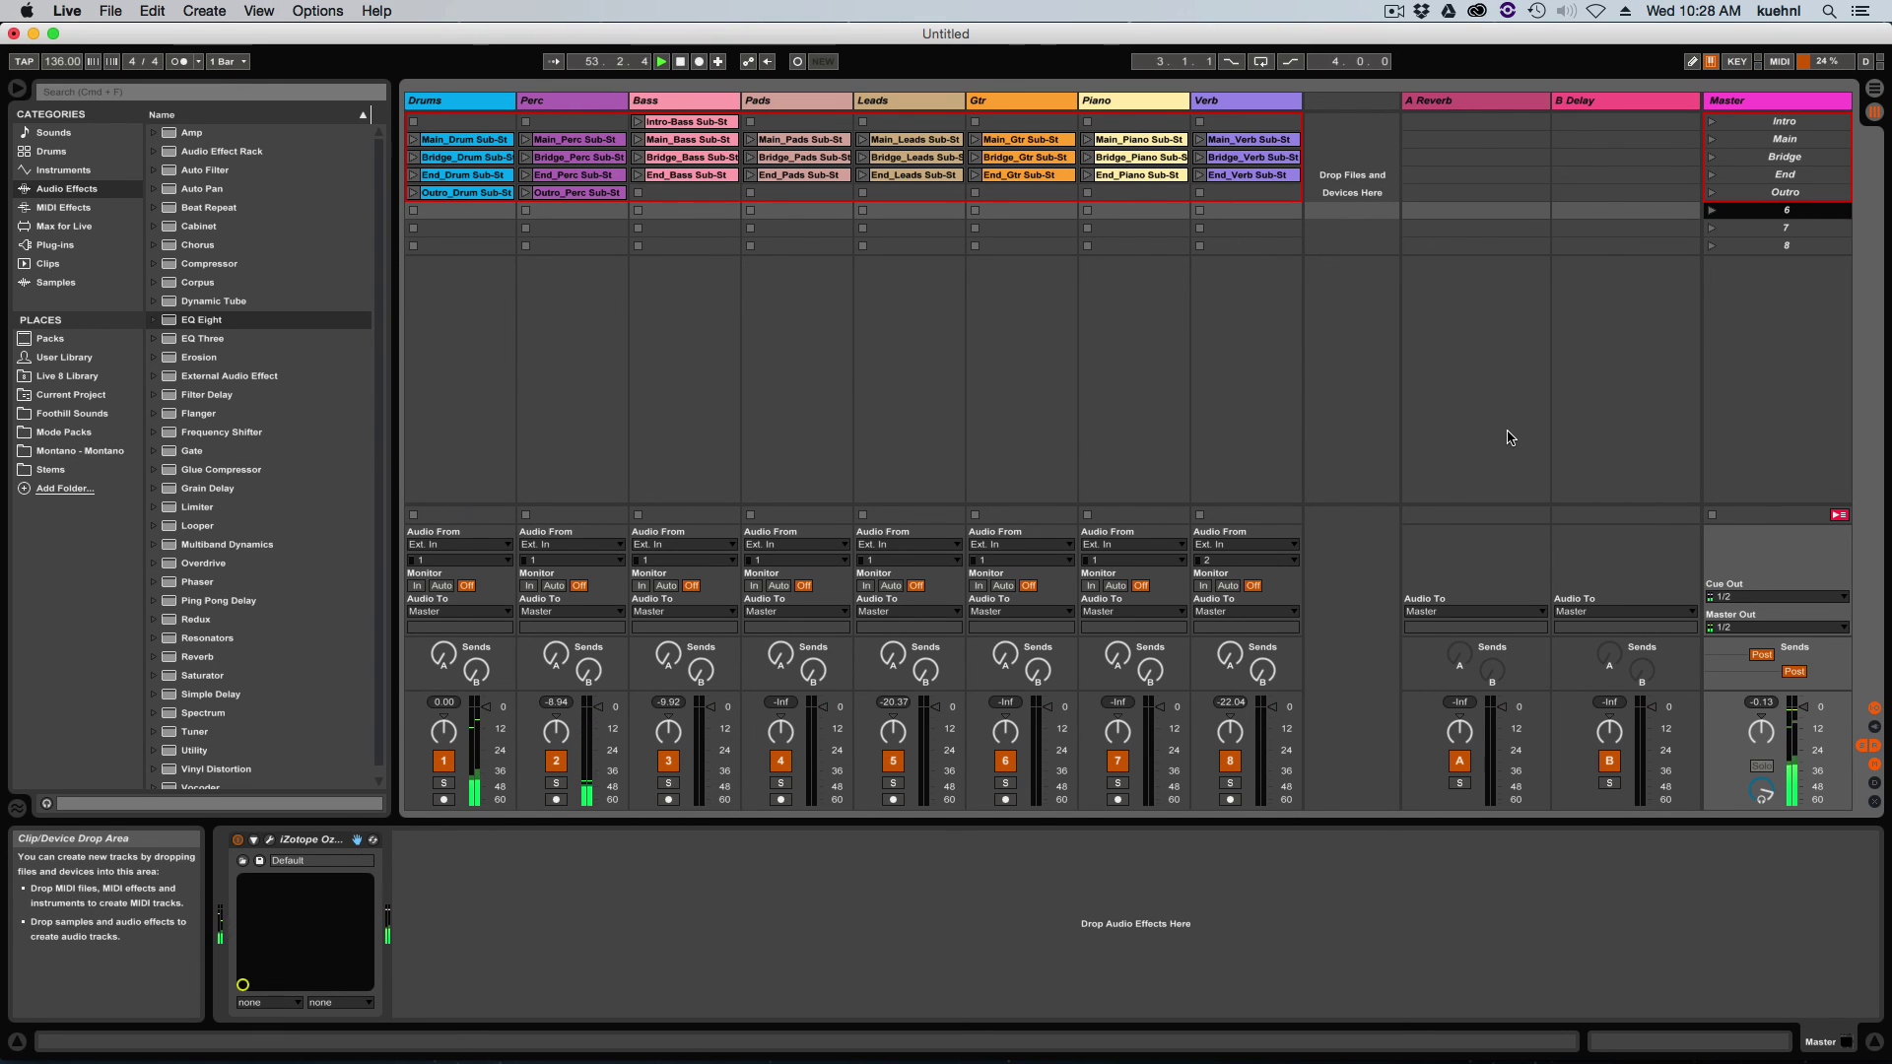